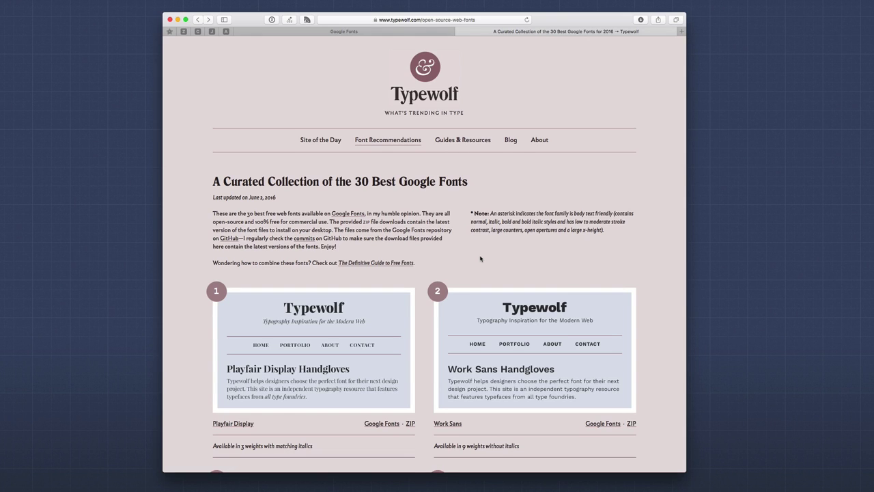
Scroll Typewolf's recommended list down to Roboto Slab and Source Sans Pro, then back to the top.
scroll(480, 258, down, 5)
scroll(480, 259, up, 4)
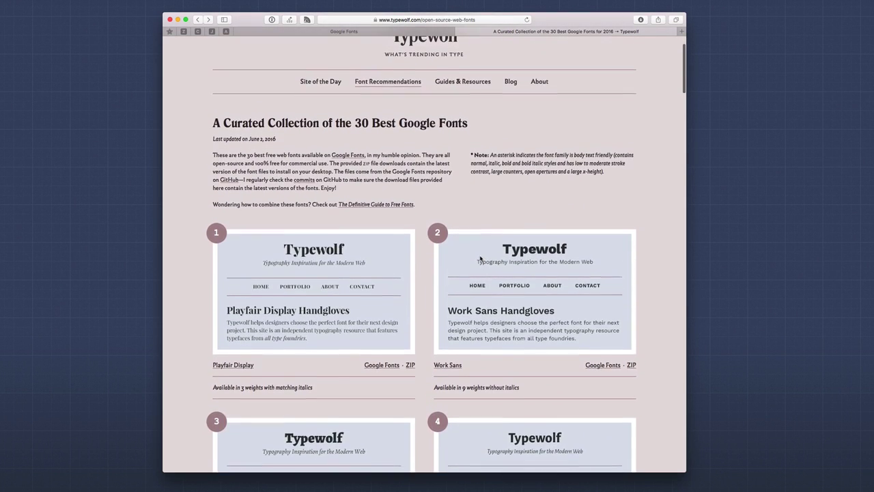
scroll(480, 258, up, 1)
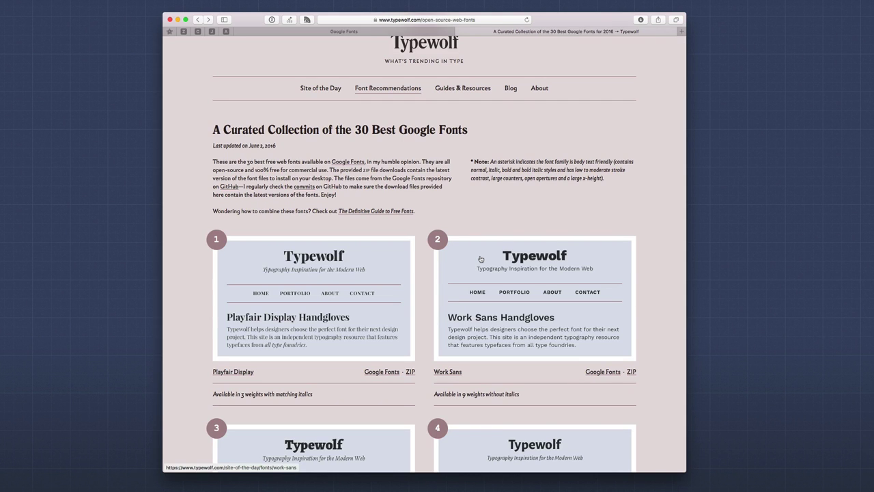
scroll(480, 258, down, 10)
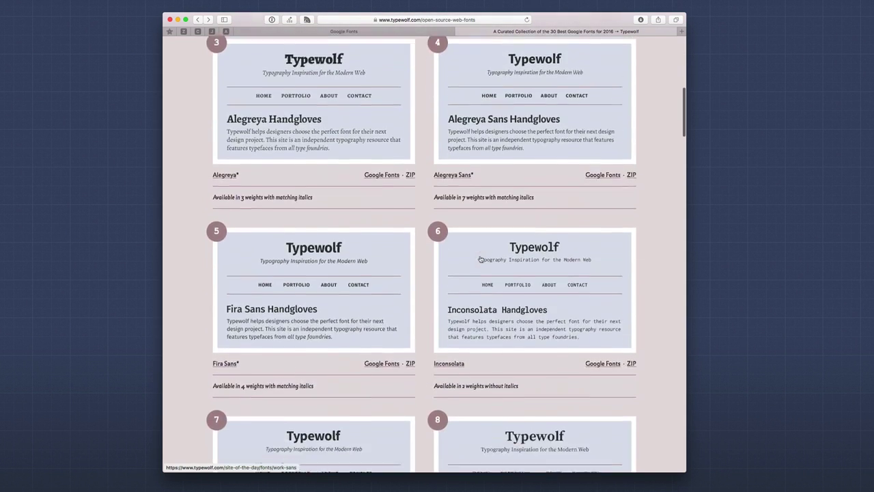
scroll(480, 258, down, 2)
scroll(464, 234, down, 9)
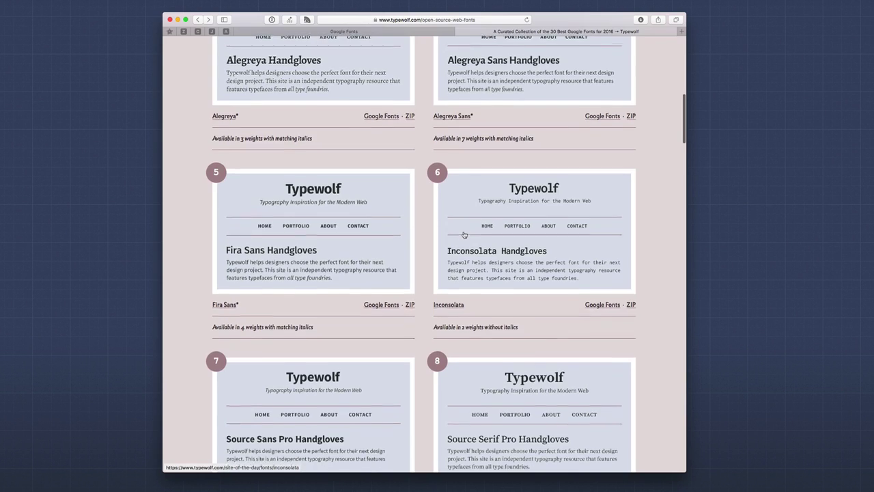
scroll(464, 234, down, 14)
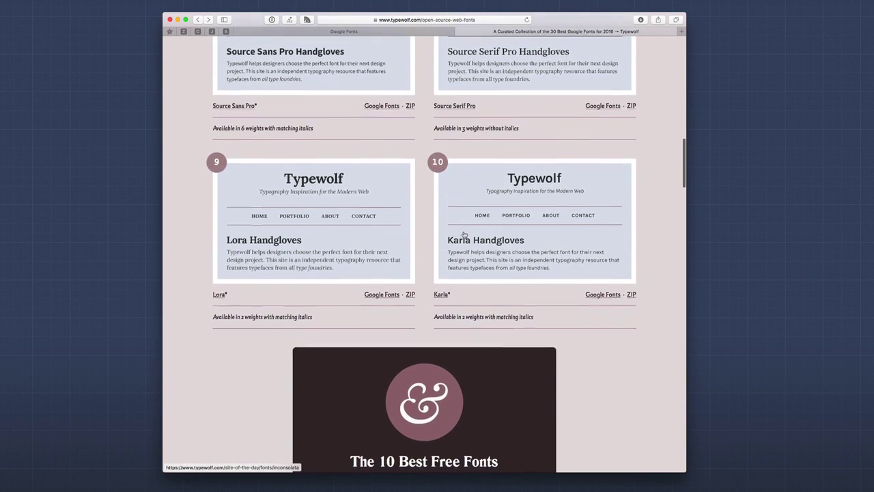
scroll(464, 234, down, 8)
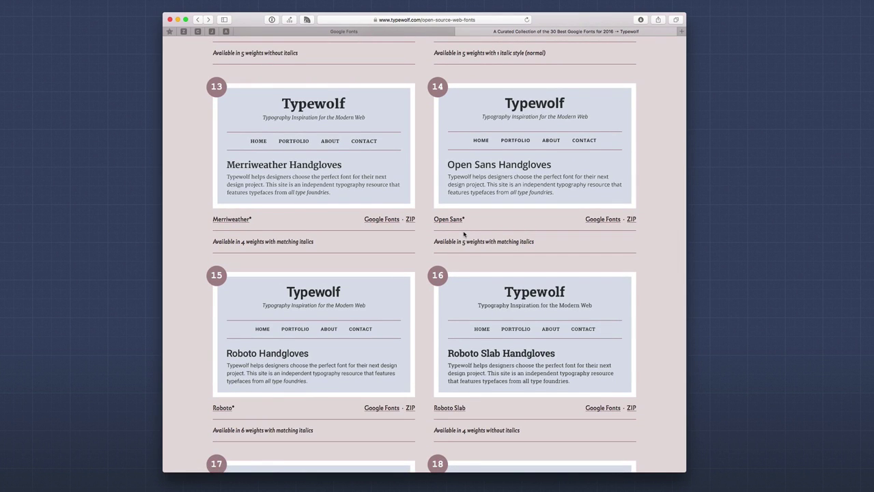
scroll(464, 235, down, 7)
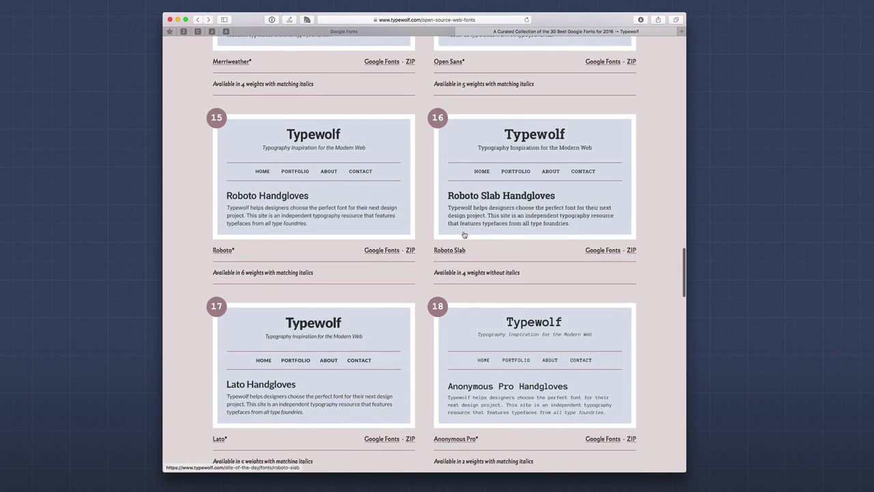
scroll(464, 234, down, 1)
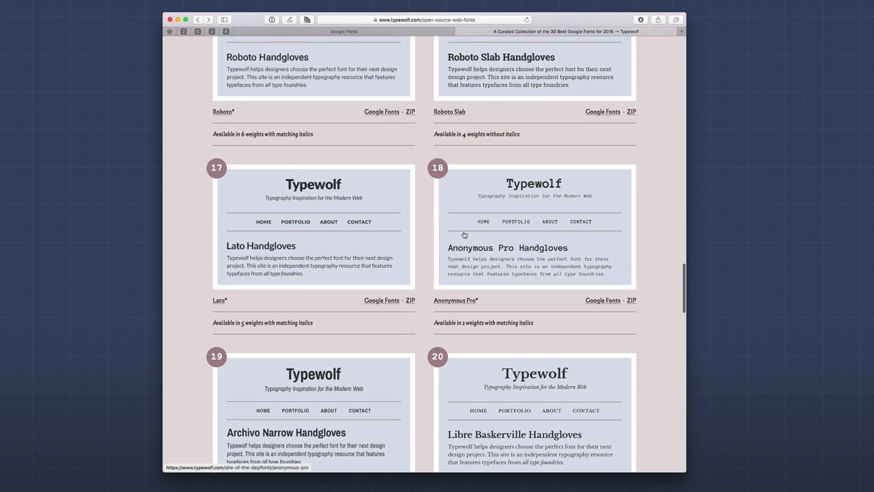
scroll(464, 234, up, 15)
scroll(464, 234, up, 20)
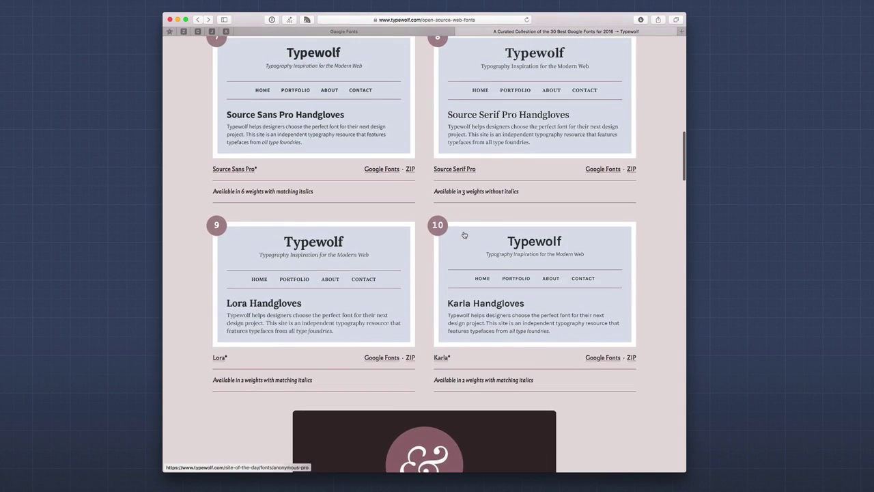
scroll(463, 234, up, 2)
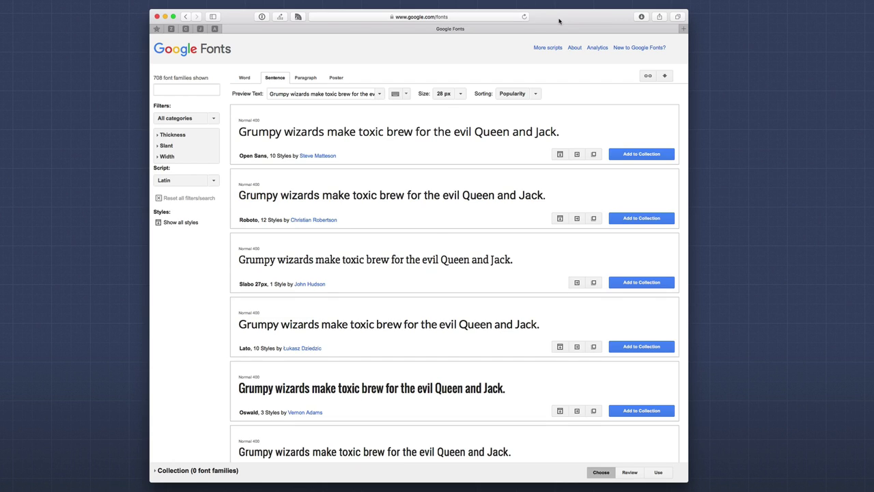
scroll(435, 226, down, 10)
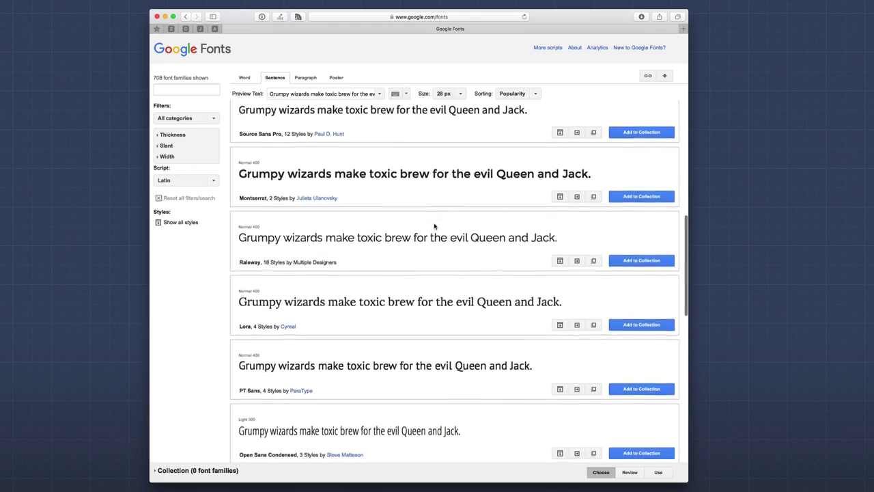
scroll(434, 226, down, 15)
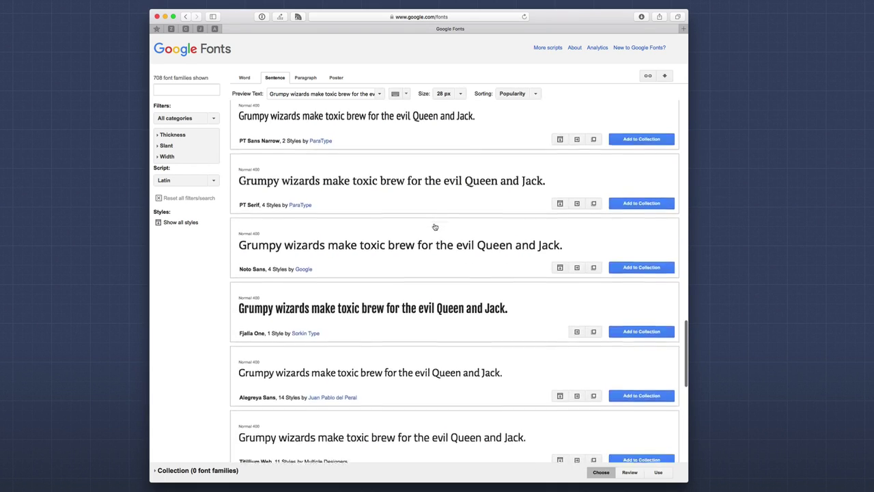
scroll(435, 226, up, 20)
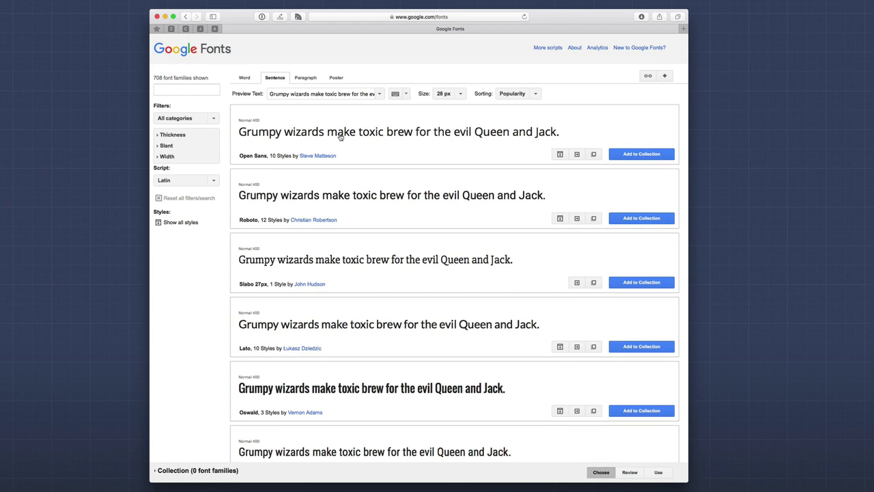
Set the preview text to 'Font Pro for RapidWeaver is the best font management tool out there on the web.', then switch to Word mode.
click(321, 94)
text(Font Pro for RapidWeaver is the best font management tool out there on the web.)
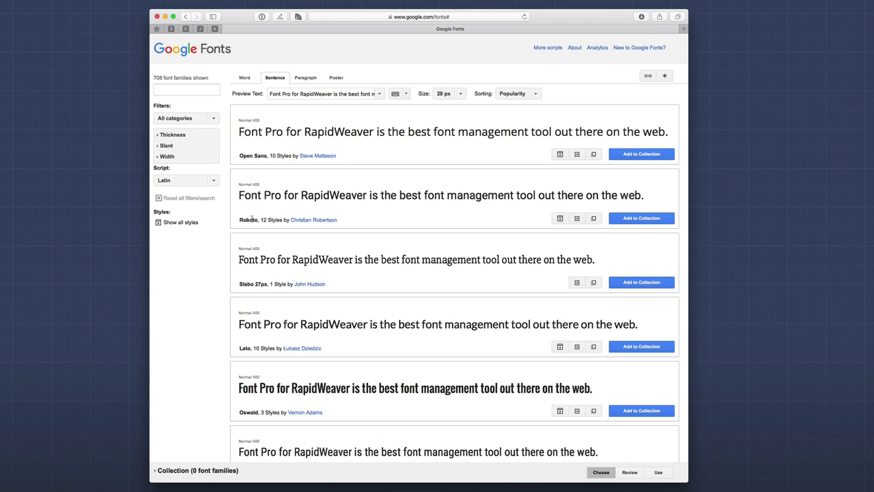
scroll(248, 287, down, 5)
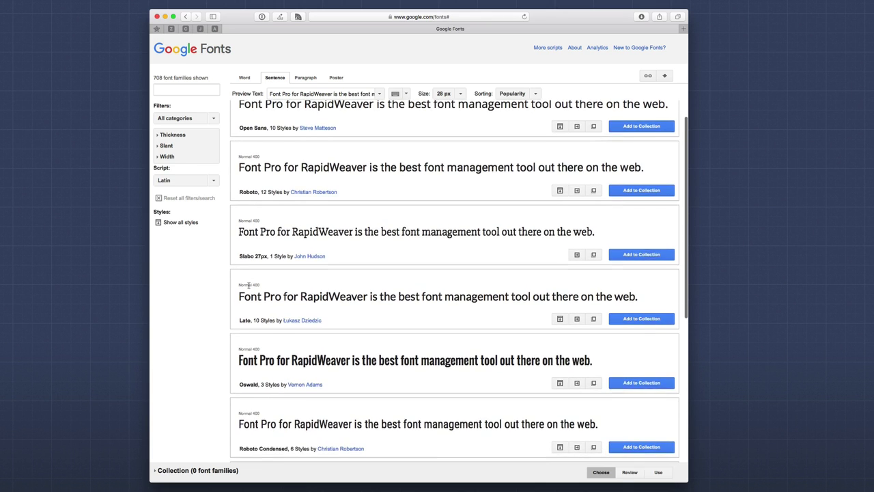
scroll(249, 293, up, 4)
scroll(249, 293, down, 12)
scroll(249, 294, down, 20)
scroll(248, 293, up, 20)
click(245, 78)
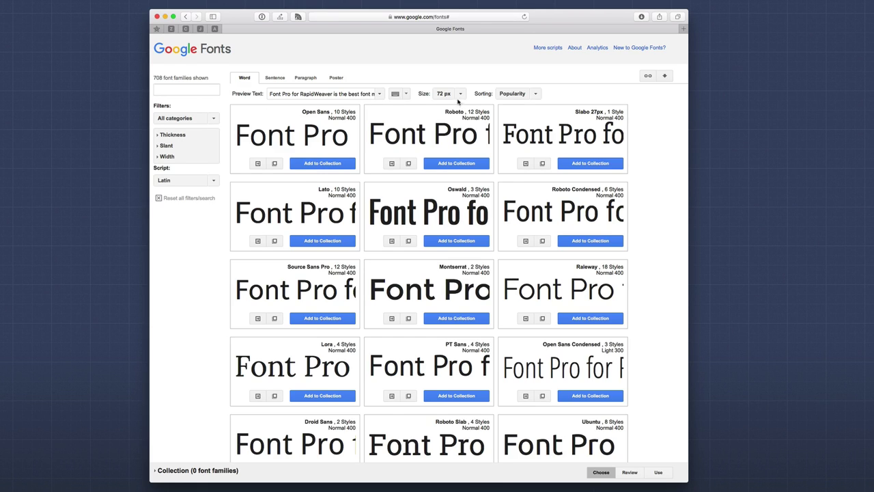
Compare Paragraph and Poster previews, then return to the 72 px Word samples.
click(300, 77)
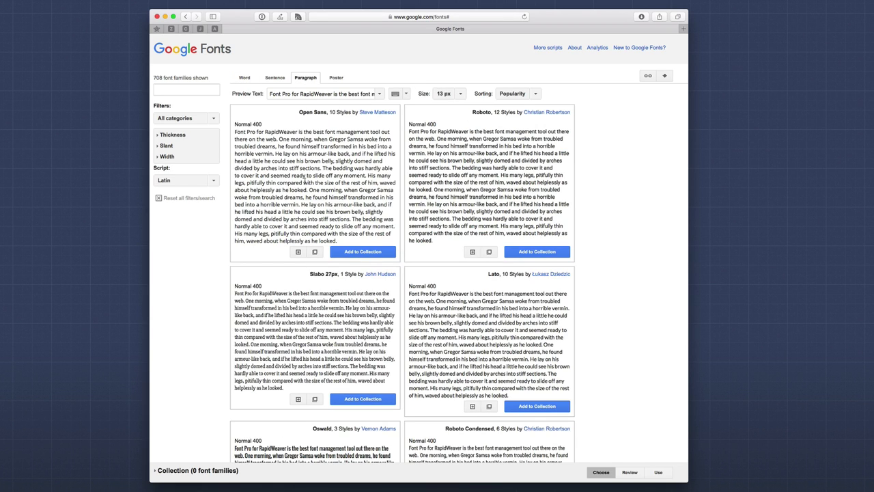
click(336, 78)
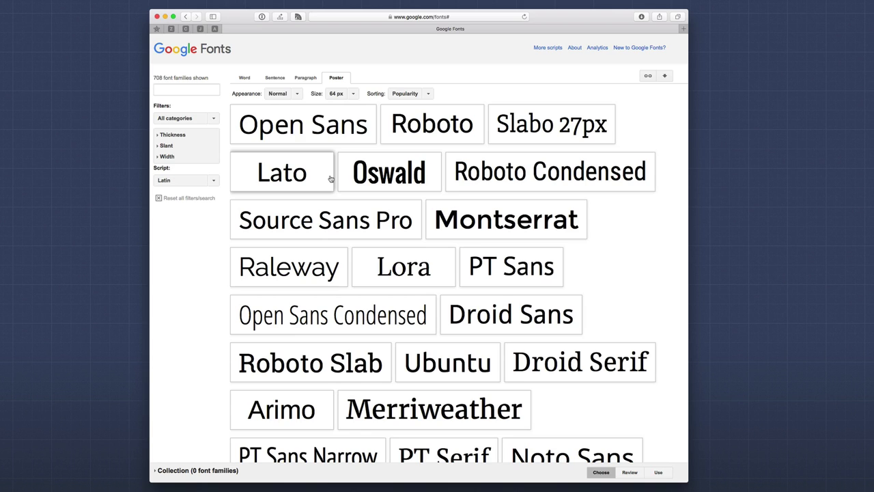
click(243, 79)
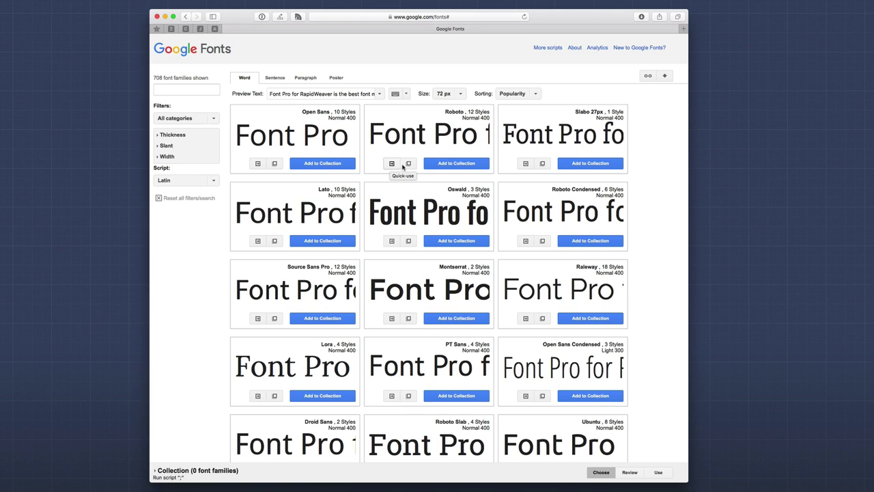
Pop out Roboto's specimen and scroll its weights, Thin 100 to Ultra-Bold 900, and character set.
click(408, 166)
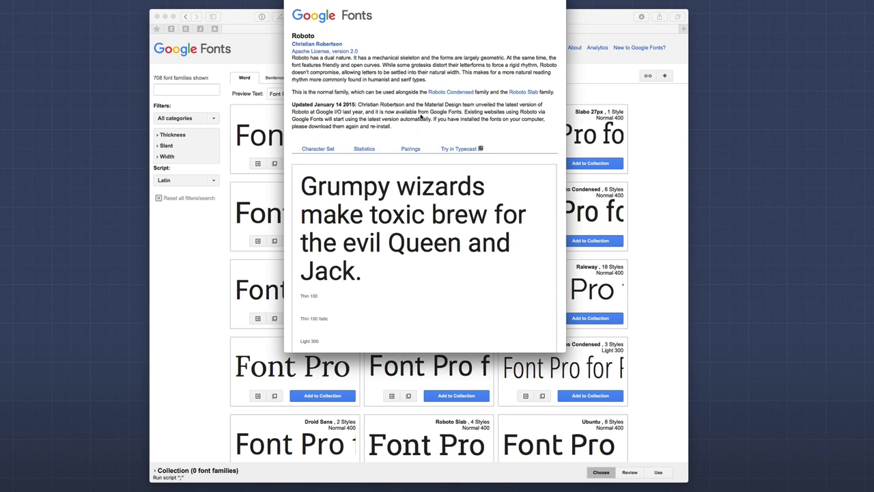
drag(457, 0, 450, 5)
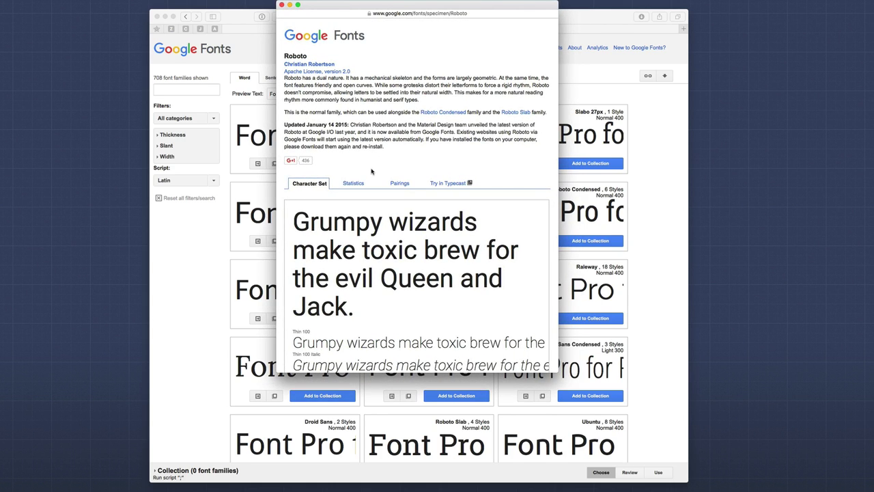
scroll(372, 172, down, 5)
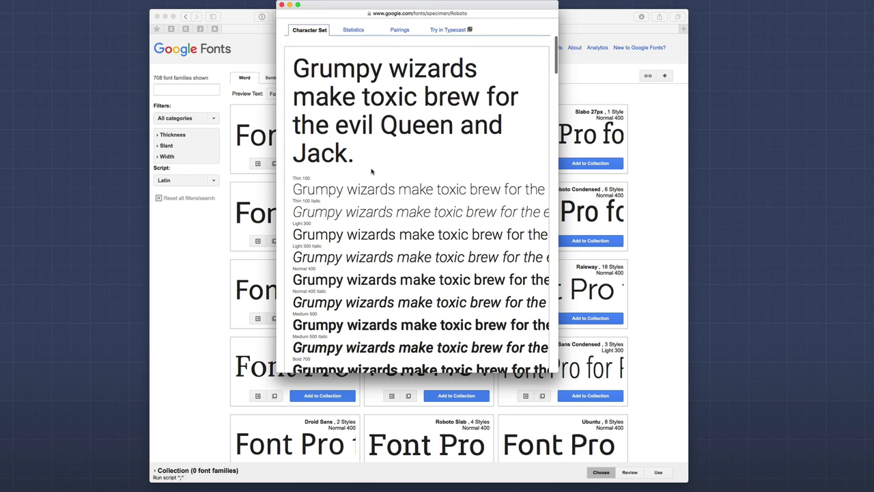
scroll(335, 226, down, 3)
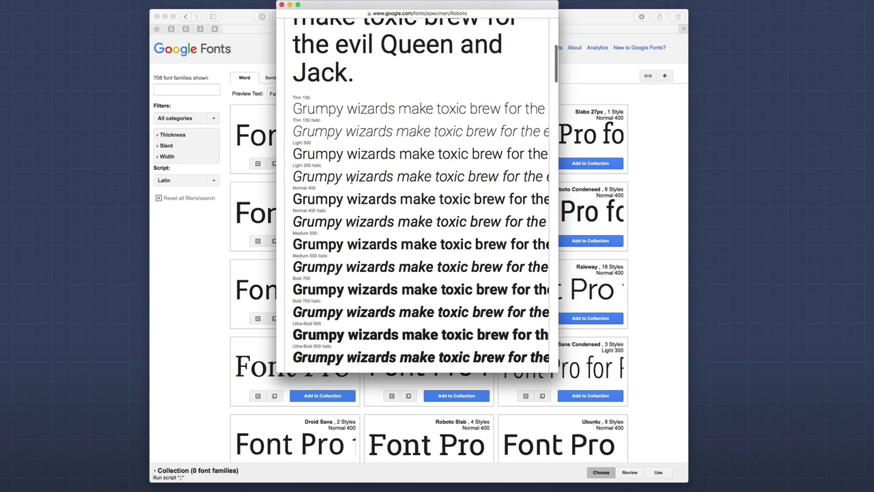
scroll(352, 179, down, 3)
scroll(351, 179, up, 4)
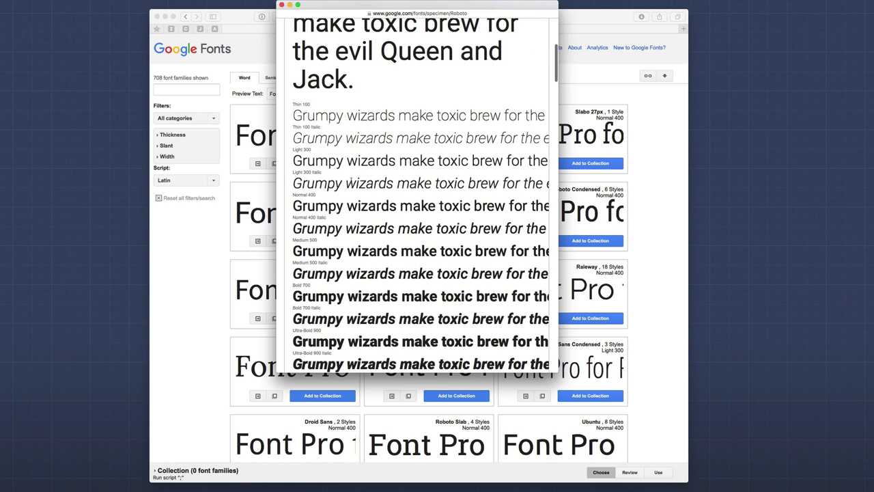
scroll(351, 182, down, 1)
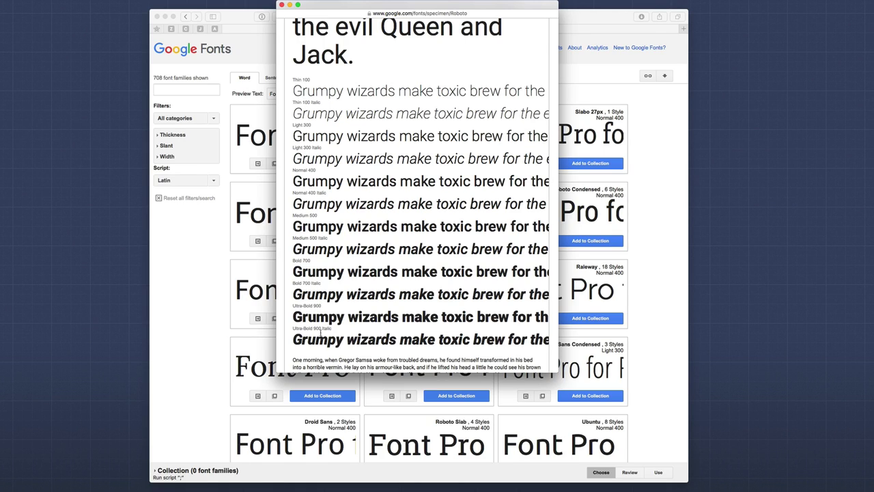
scroll(322, 329, down, 1)
scroll(321, 158, down, 1)
scroll(321, 155, up, 5)
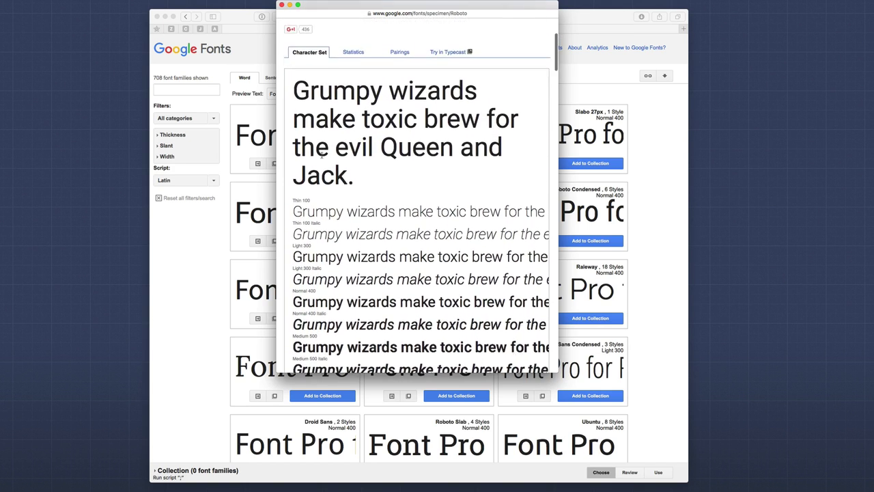
scroll(321, 156, down, 3)
scroll(321, 155, down, 2)
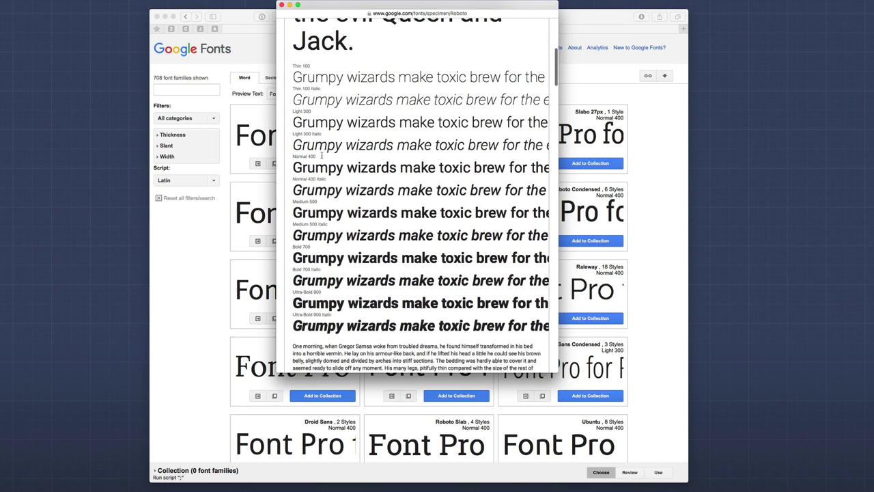
scroll(321, 154, down, 2)
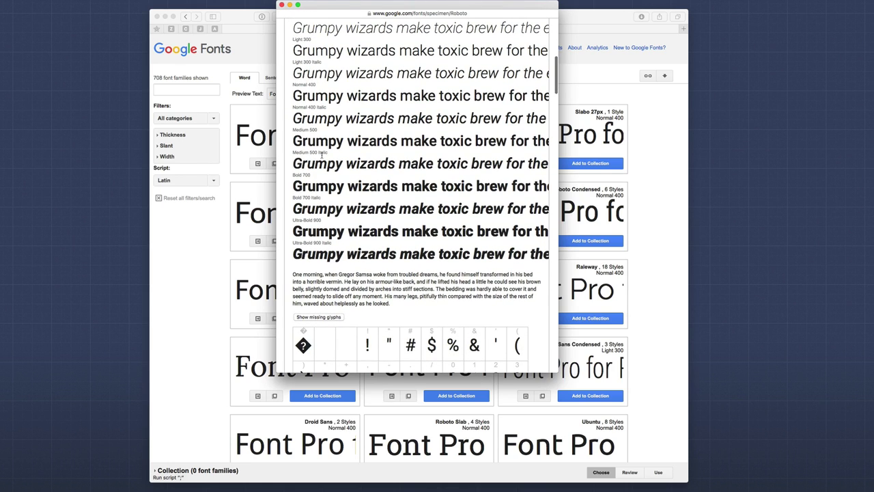
scroll(321, 155, up, 4)
scroll(323, 156, up, 5)
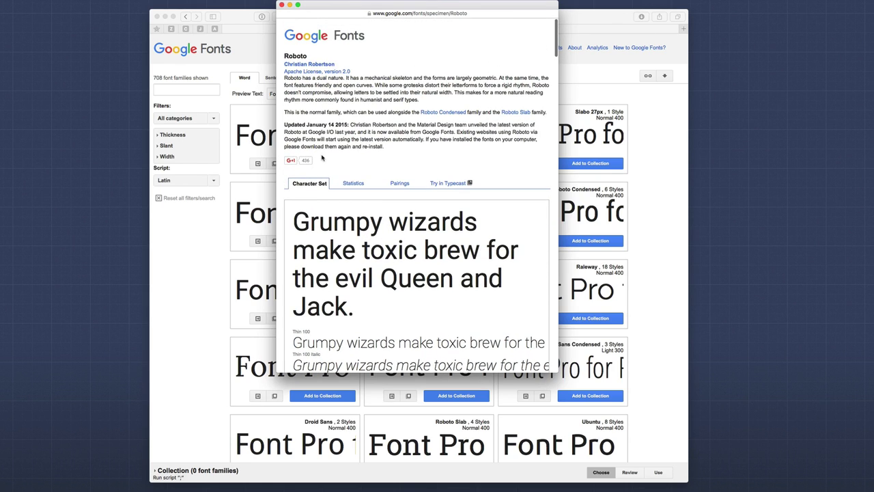
Review Roboto's usage statistics and suggested pairings, then close the specimen window.
click(354, 184)
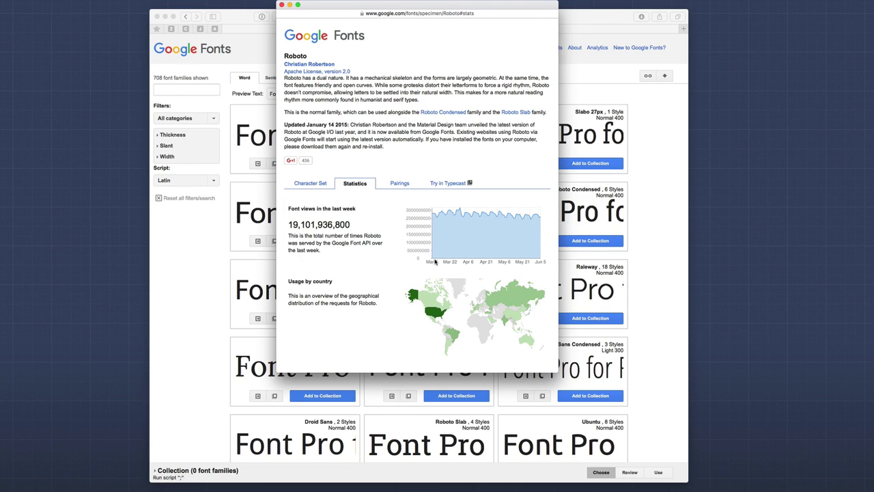
click(398, 184)
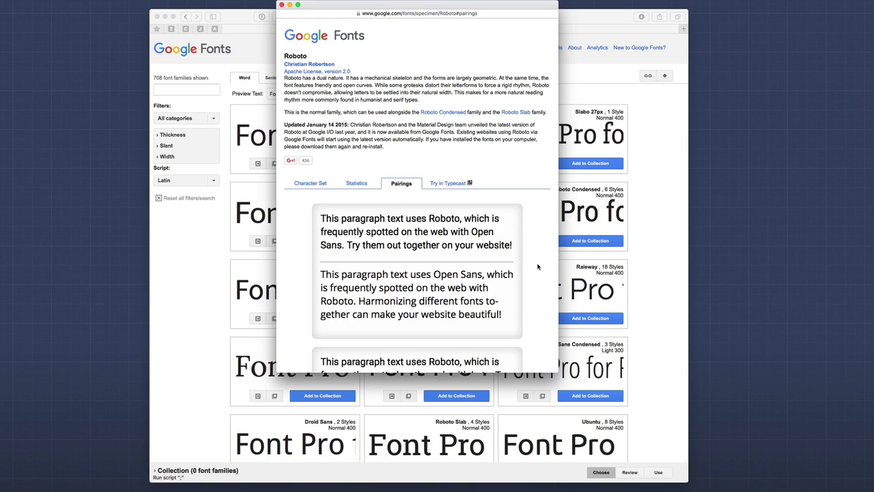
scroll(537, 266, down, 2)
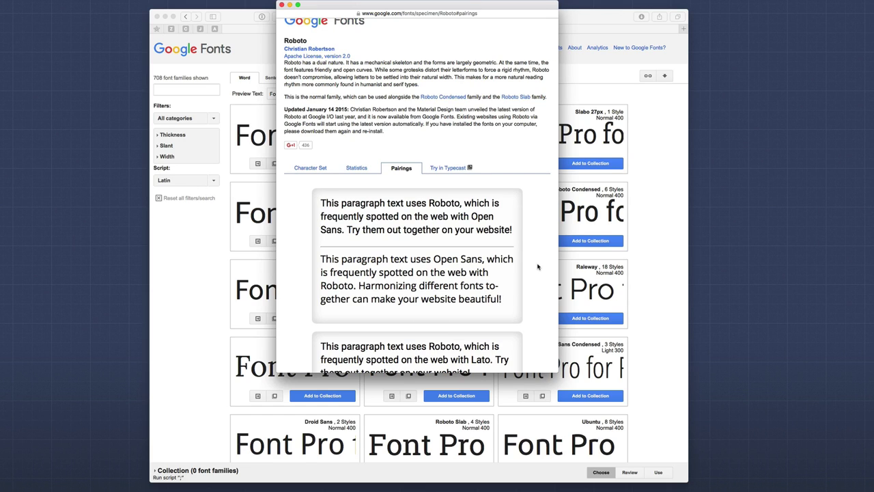
scroll(537, 266, down, 12)
scroll(538, 266, down, 10)
scroll(537, 266, down, 8)
scroll(538, 266, down, 3)
scroll(450, 337, down, 5)
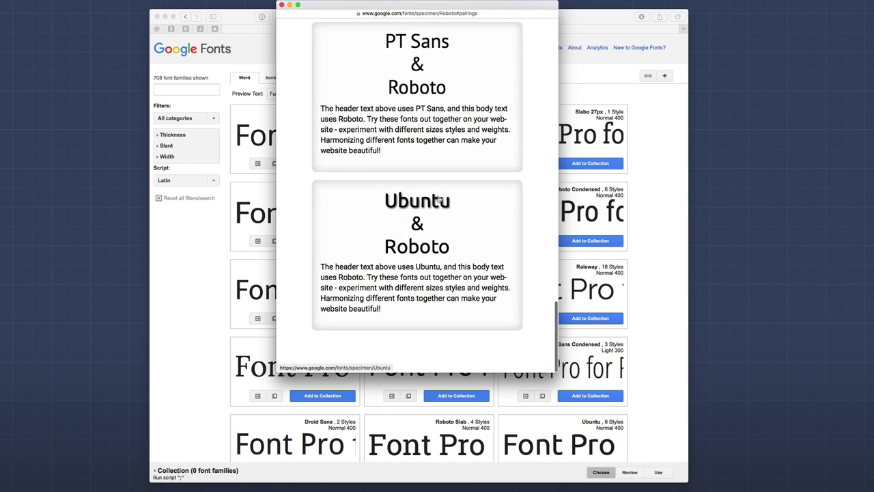
scroll(468, 225, up, 1)
scroll(468, 226, up, 8)
scroll(468, 225, up, 1)
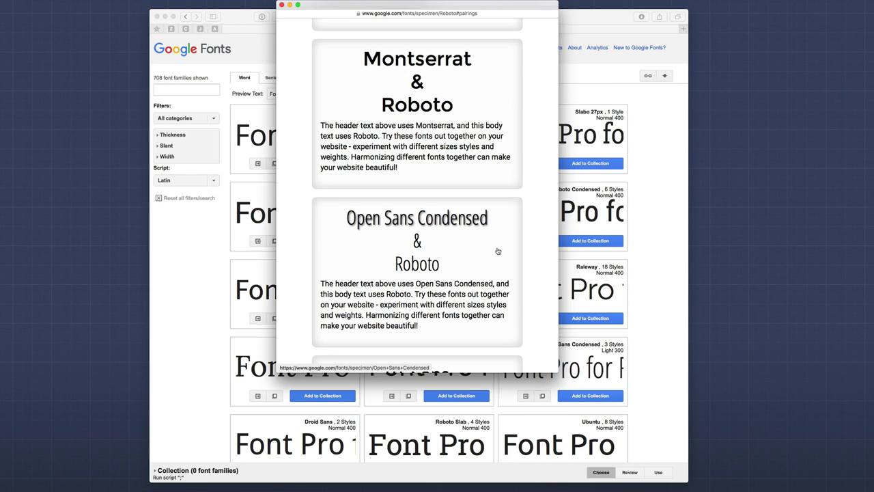
scroll(497, 251, up, 1)
click(186, 89)
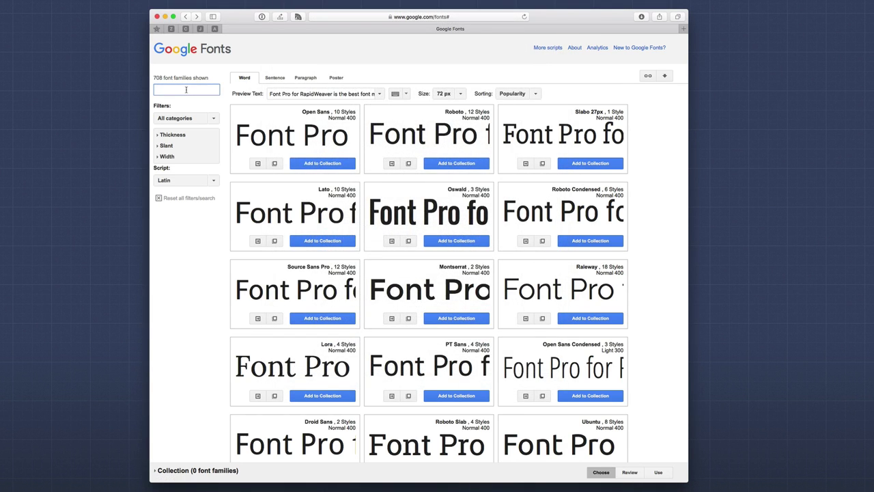
Search 'Roboto' to list Roboto, Roboto Condensed, Roboto Mono and Roboto Slab.
text(Roboto)
click(433, 193)
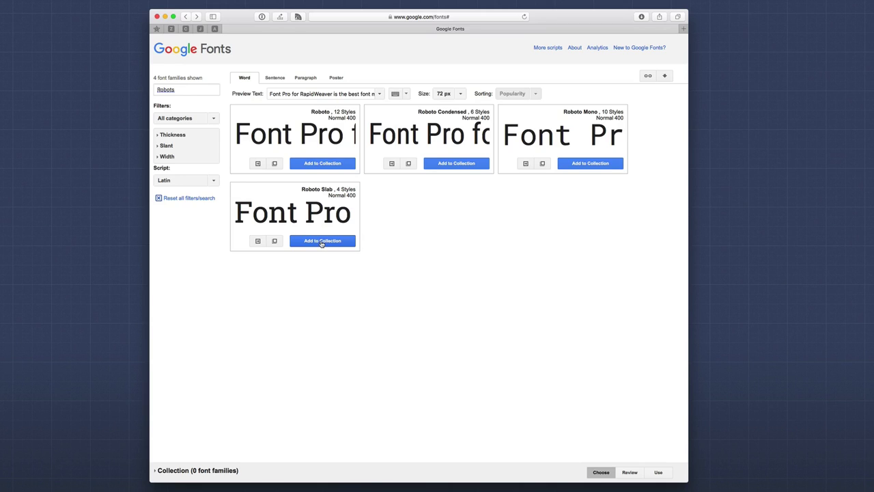
Add Roboto Slab to the collection and browse its suggested pairings down to Source Sans Pro.
click(322, 241)
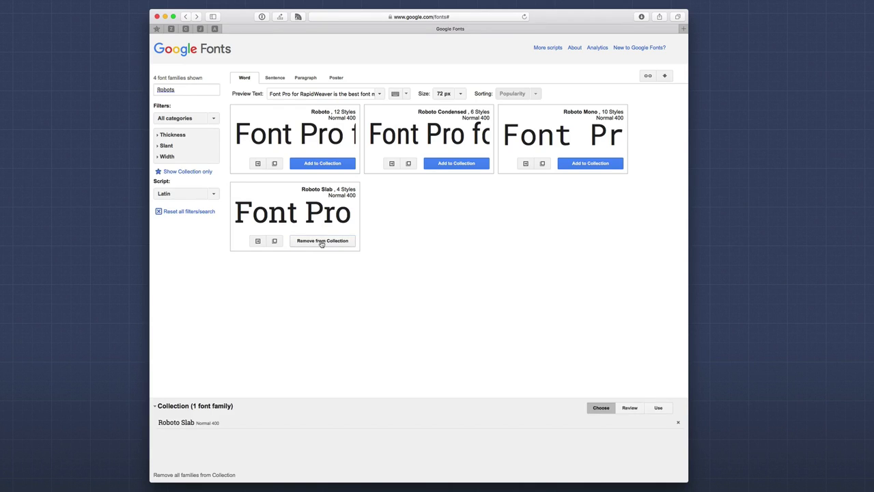
click(275, 242)
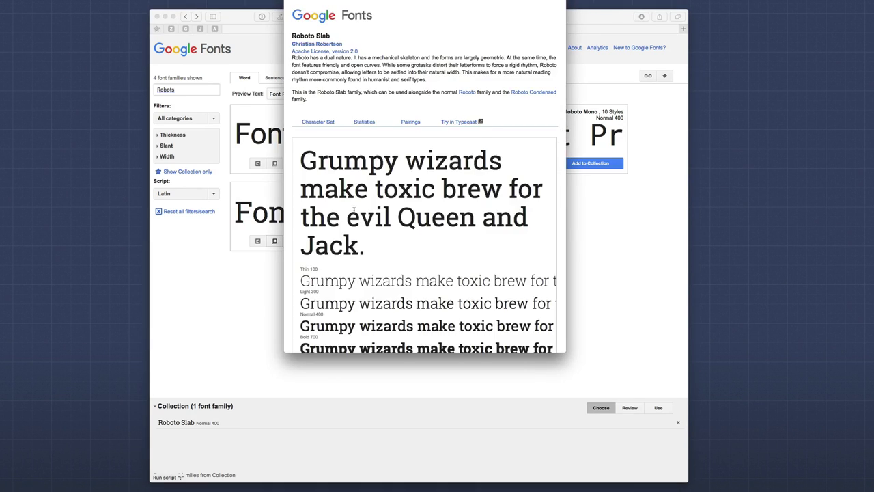
click(407, 136)
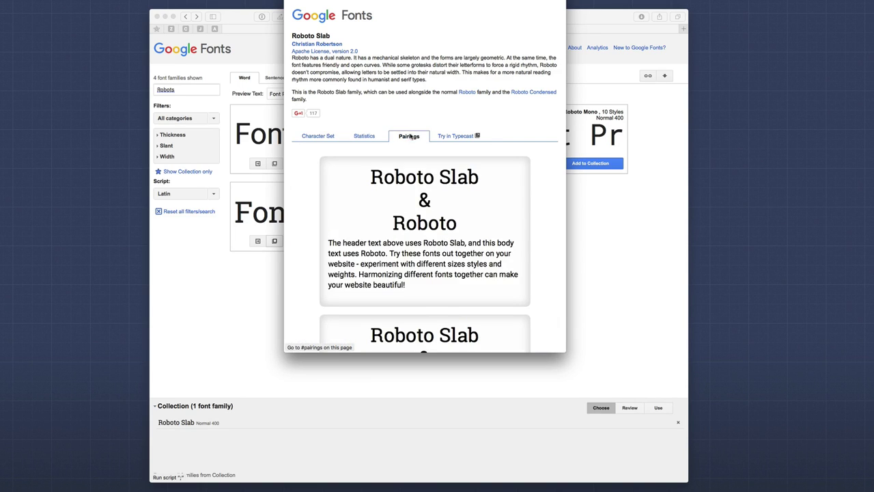
scroll(433, 205, down, 3)
scroll(433, 205, down, 10)
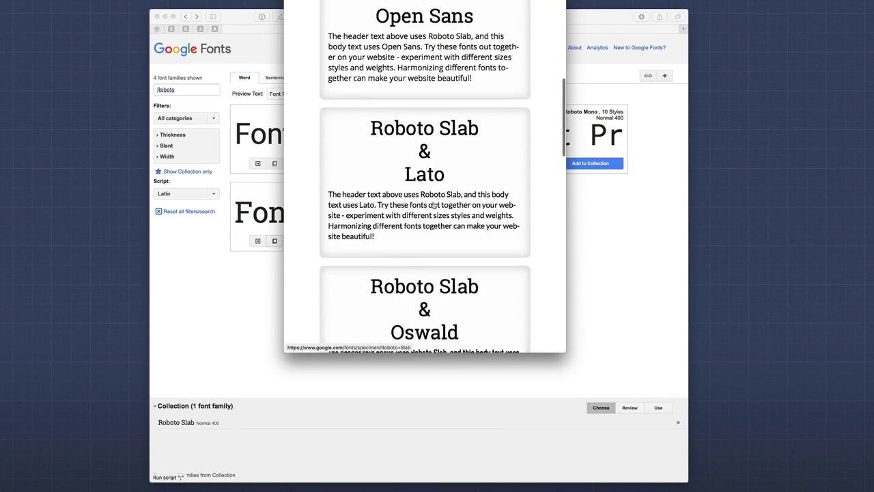
scroll(437, 170, down, 8)
scroll(433, 184, down, 5)
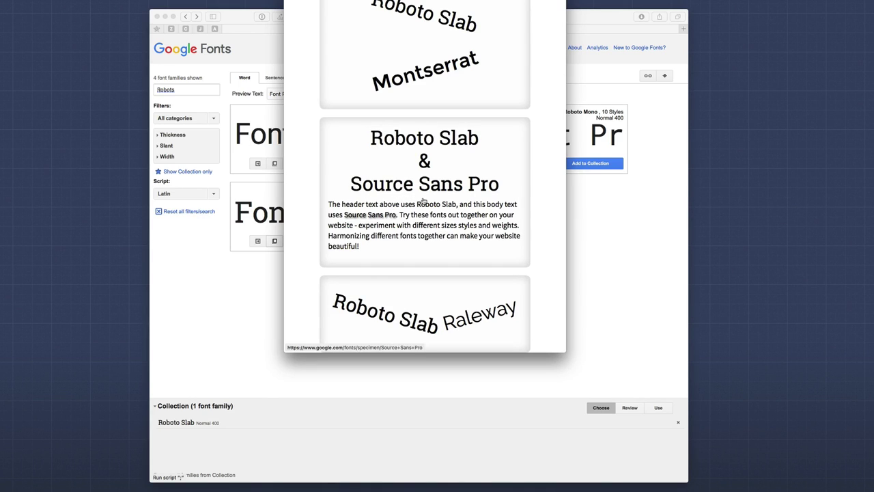
scroll(528, 185, up, 3)
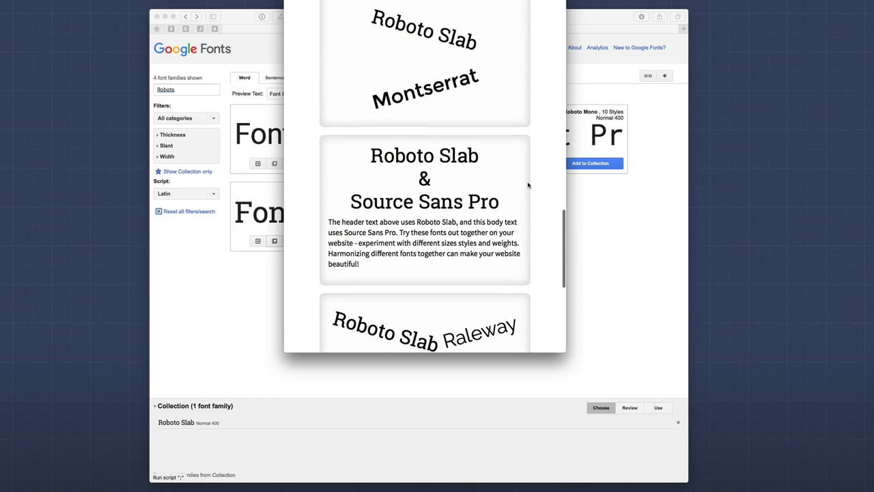
scroll(528, 185, up, 10)
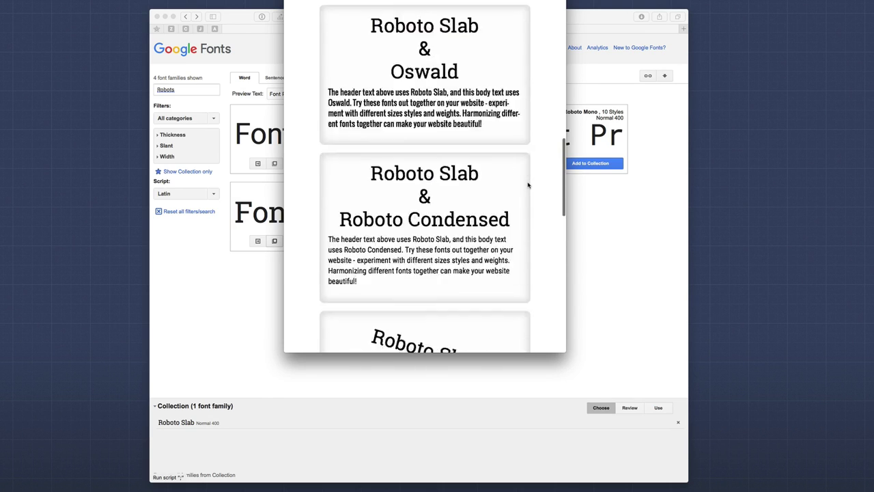
Close the pairings window, search 'Source' and add Source Sans Pro to the collection.
click(186, 89)
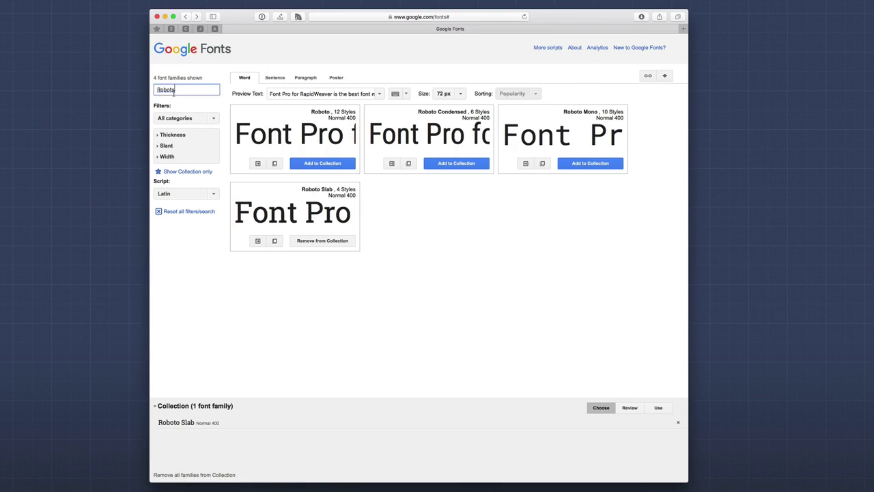
double_click(166, 89)
text(Source)
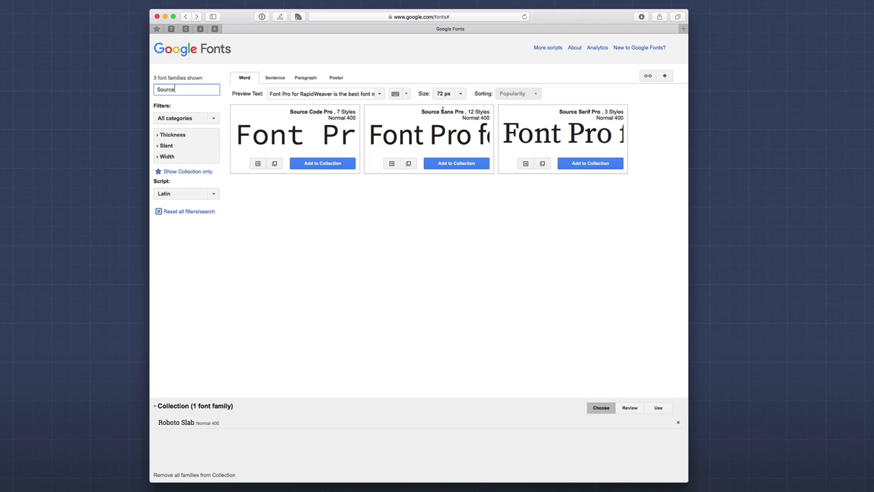
click(452, 164)
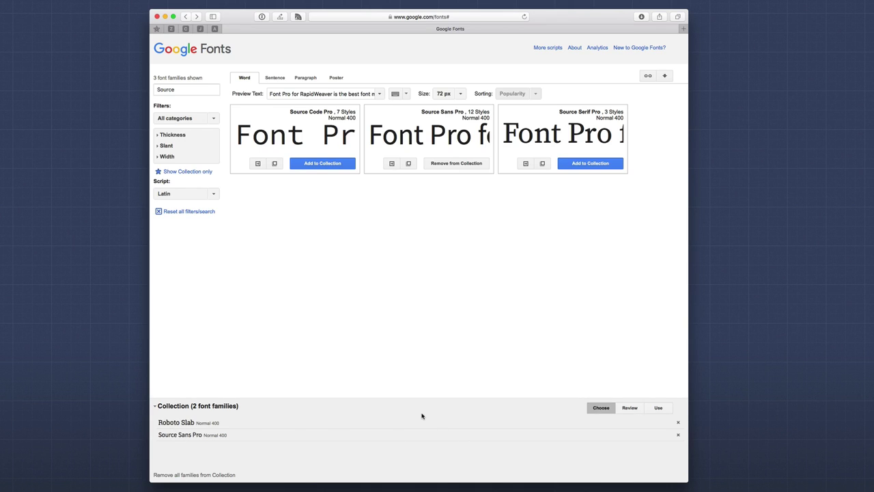
click(630, 409)
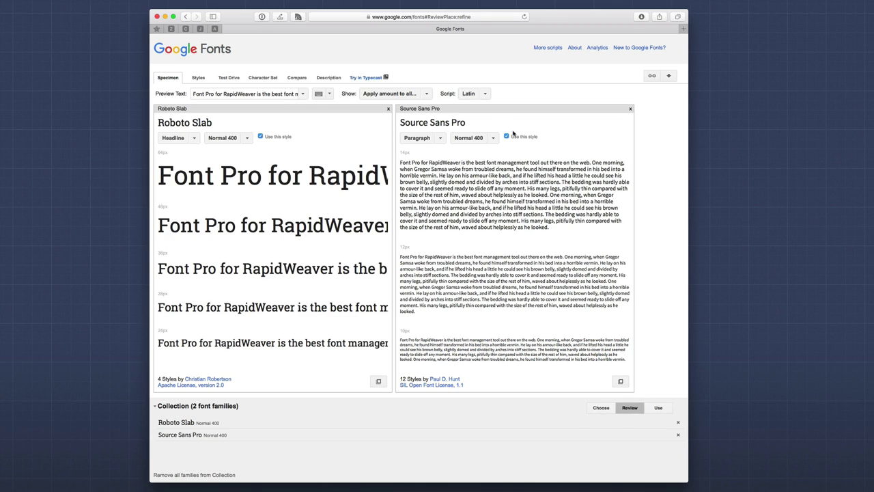
scroll(372, 176, down, 2)
scroll(328, 167, up, 2)
click(232, 138)
click(222, 157)
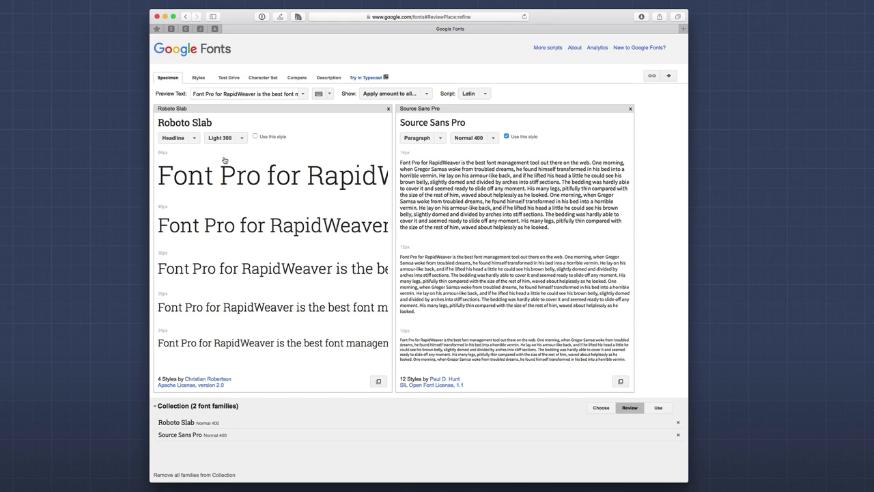
click(243, 140)
click(225, 165)
click(243, 139)
click(225, 174)
click(243, 139)
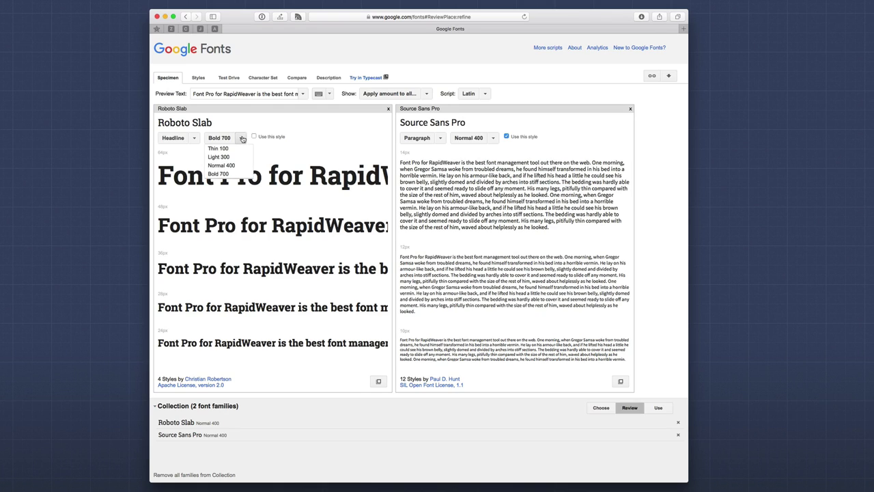
click(225, 166)
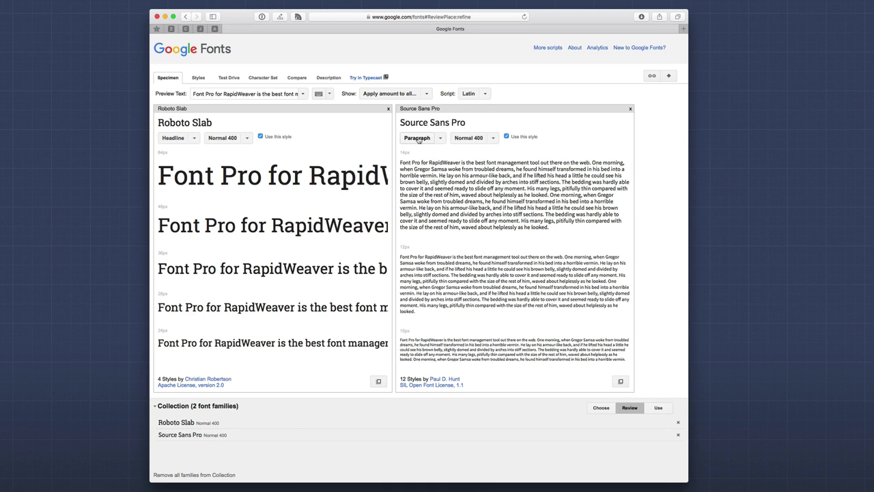
click(494, 140)
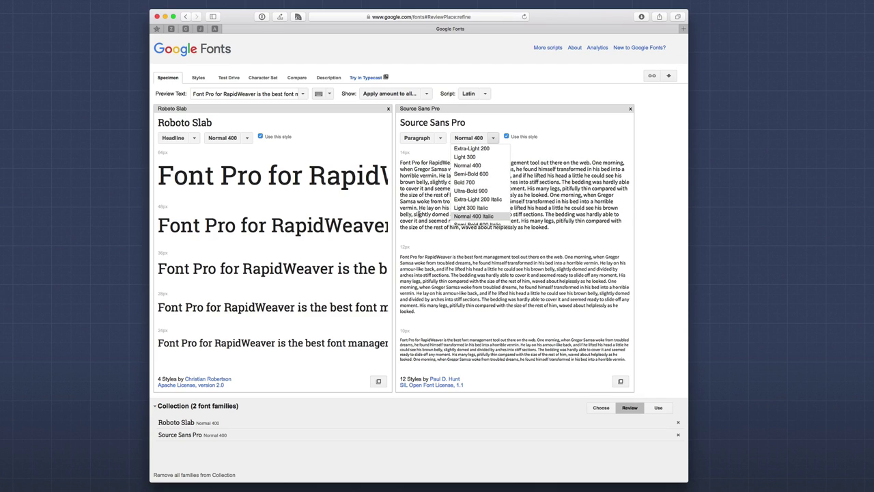
click(448, 211)
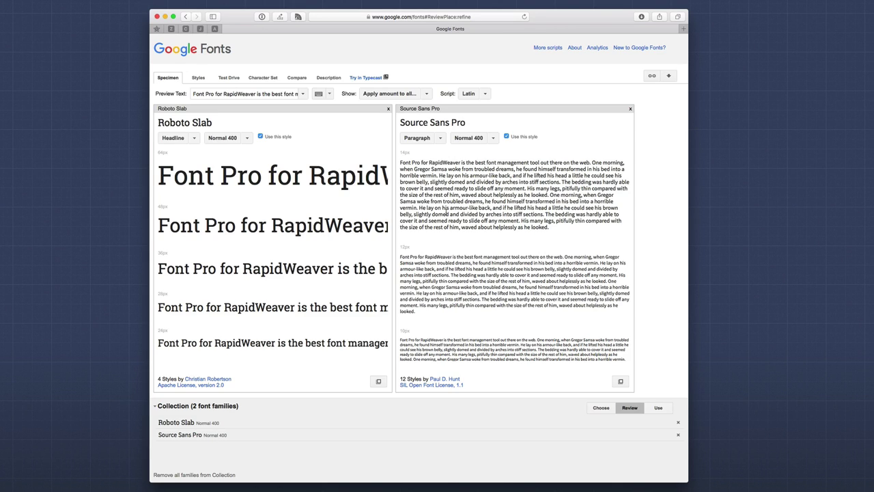
Review all styles of Roboto Slab and Source Sans Pro, then preview them on the Test Drive page.
click(198, 77)
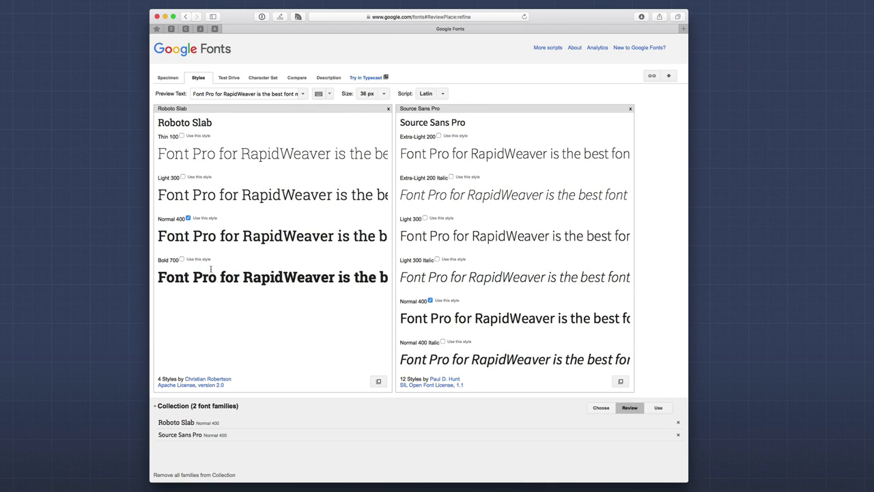
click(230, 79)
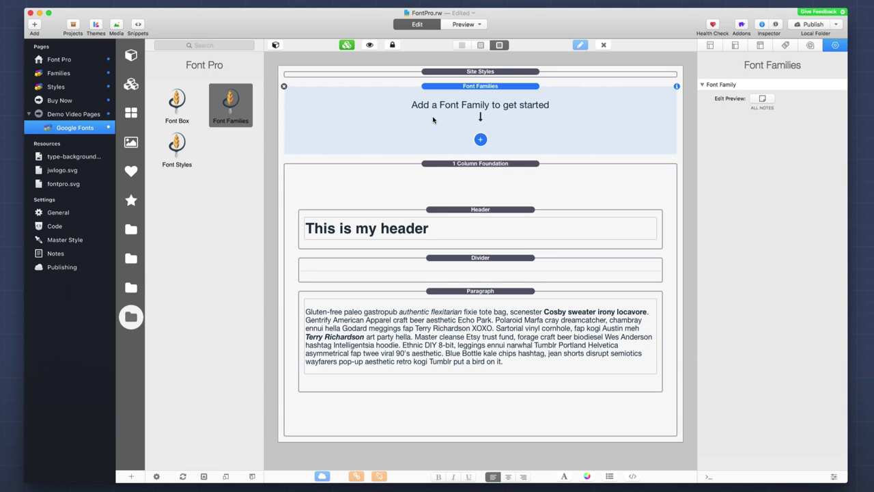
Add a Google Font family to Font Families labelled 'Headers' and start editing its family name.
click(480, 139)
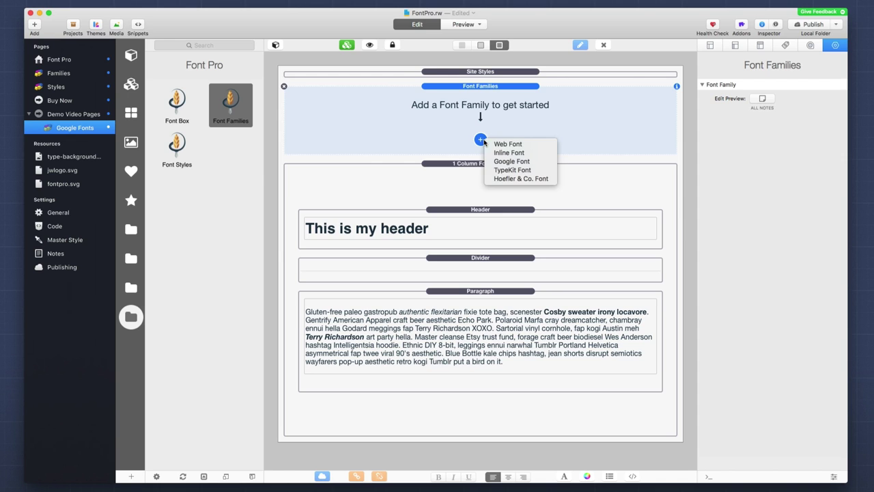
click(511, 162)
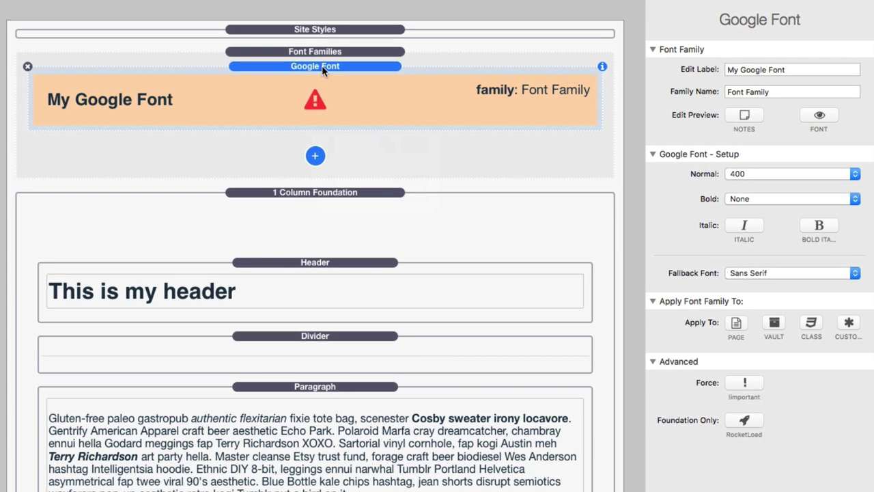
click(757, 71)
text(Headers)
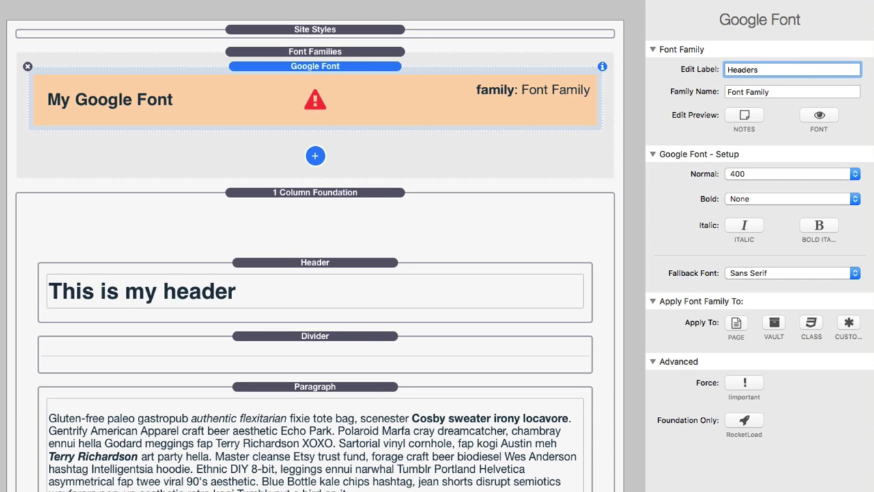
key(Tab)
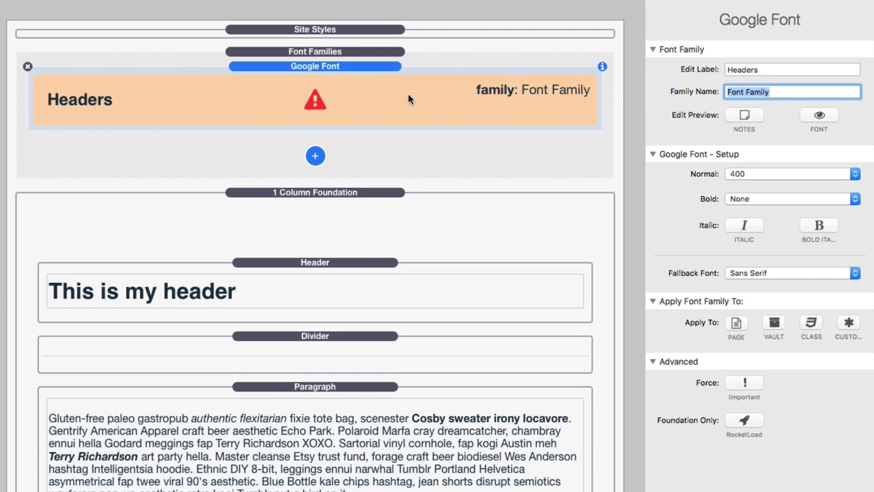
key(Return)
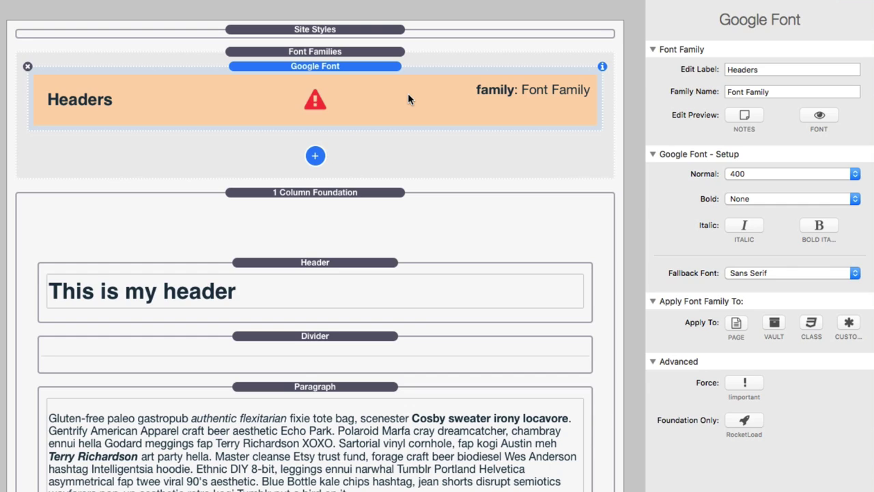
click(777, 91)
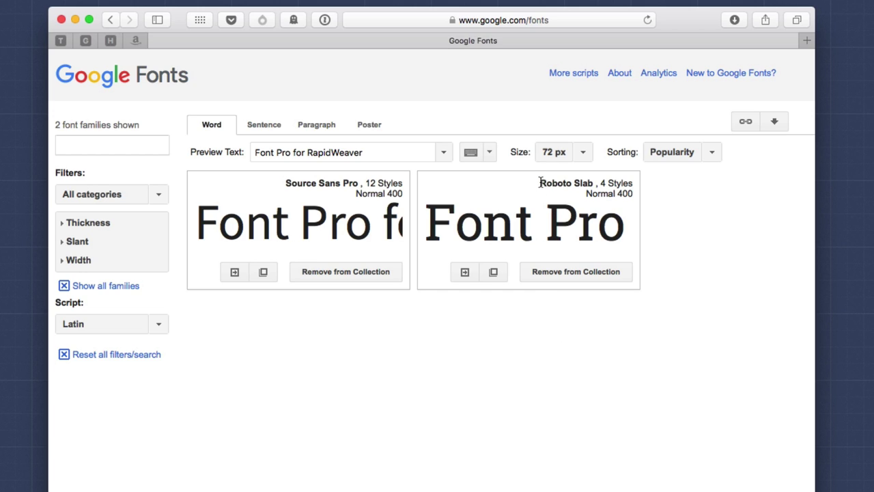
Select the Roboto Slab family name in the Google Fonts collection so it can be copied.
drag(540, 183, 593, 193)
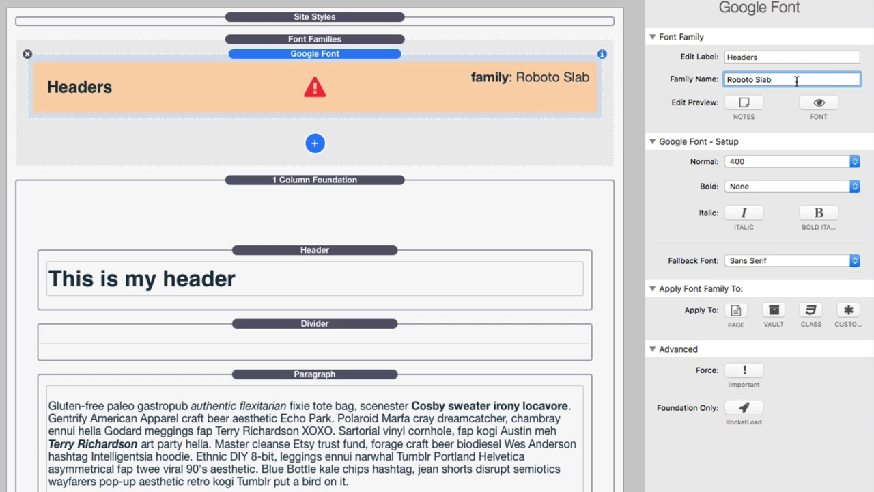
Confirm Roboto Slab as the Headers Google Font family name.
key(Return)
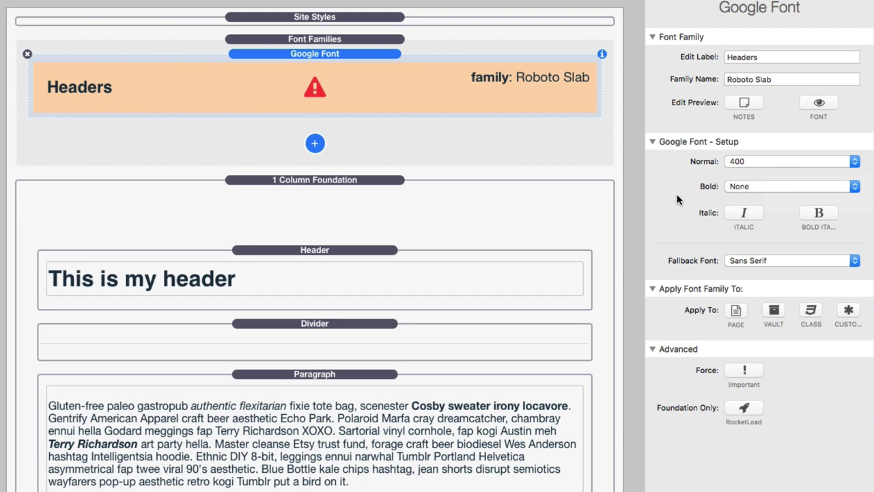
click(797, 161)
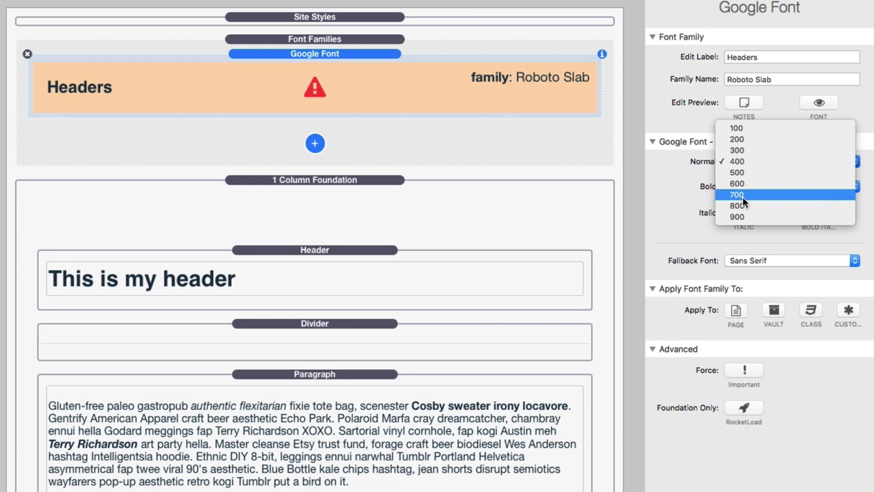
click(680, 175)
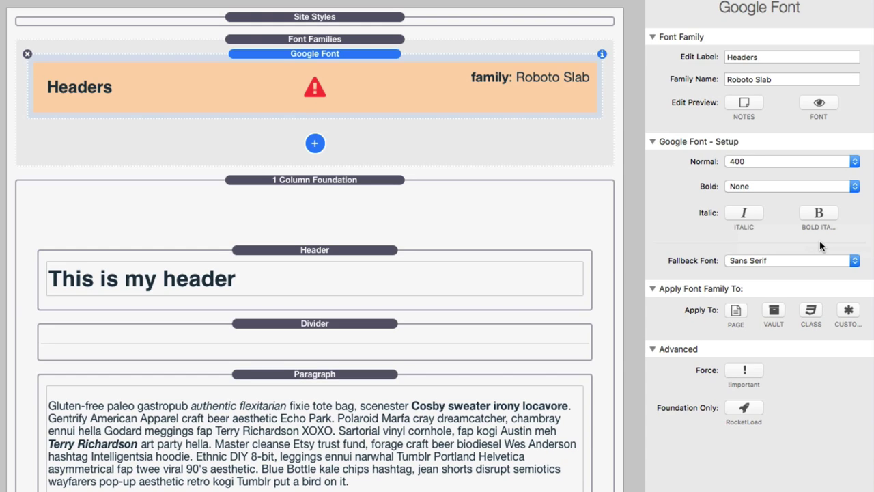
Change the Headers fallback font from Sans Serif to Serif.
click(783, 261)
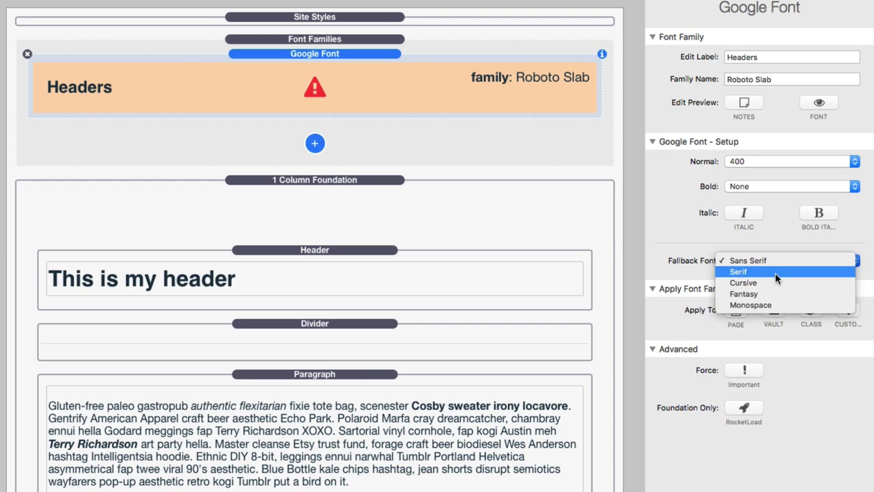
click(775, 272)
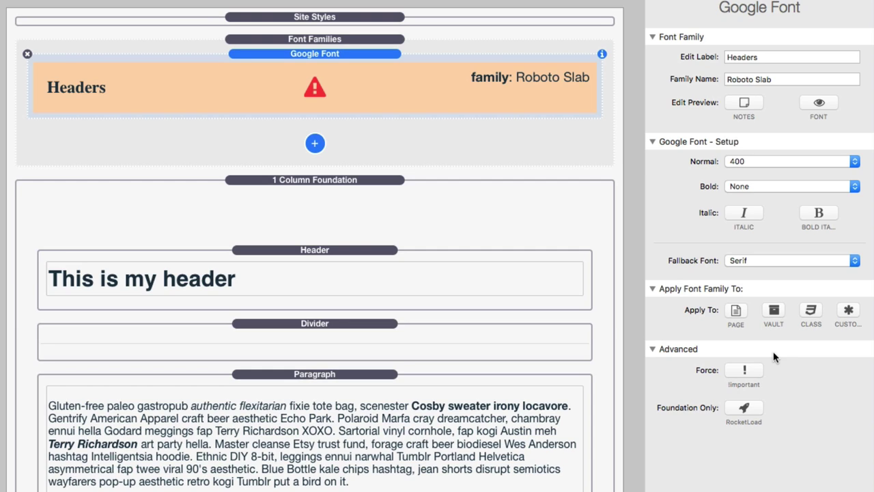
Try the Vault and page-wide Apply To options, then assign the Headers family to Font Vault 1.
click(774, 312)
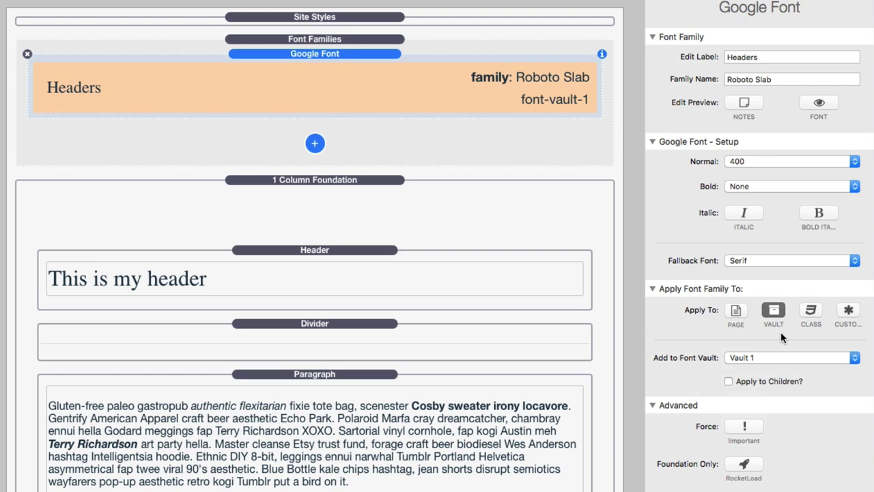
click(774, 310)
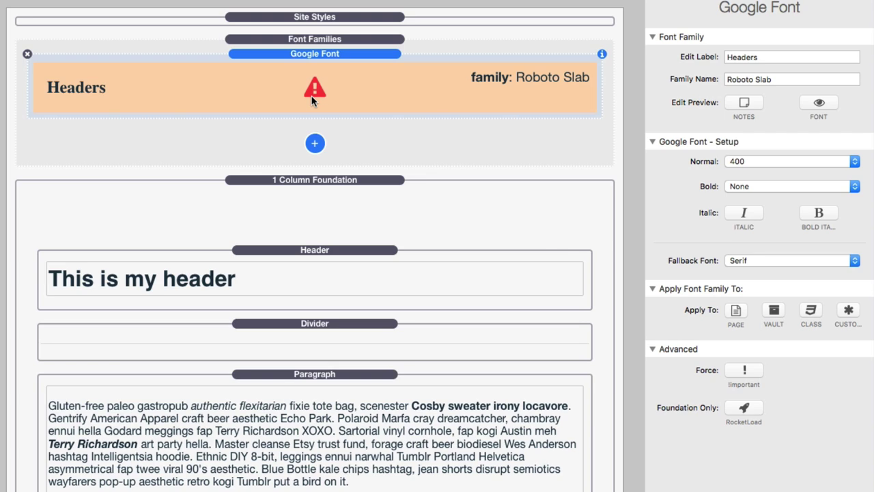
click(736, 311)
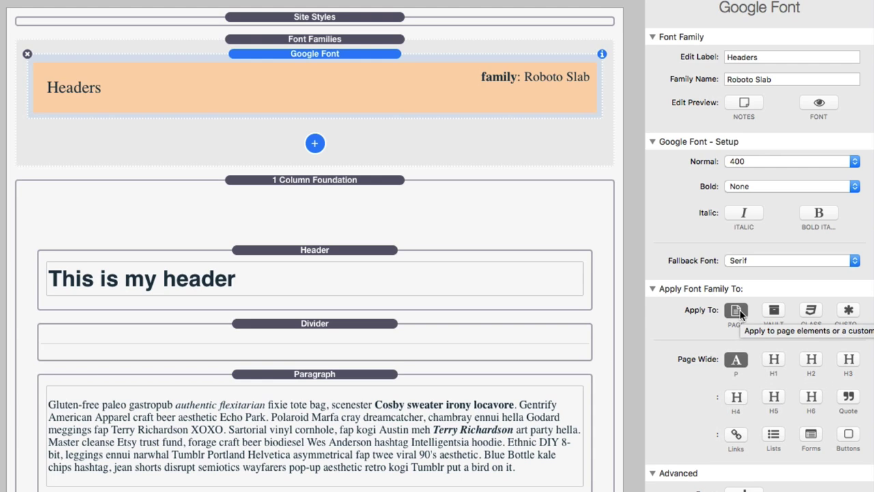
click(740, 309)
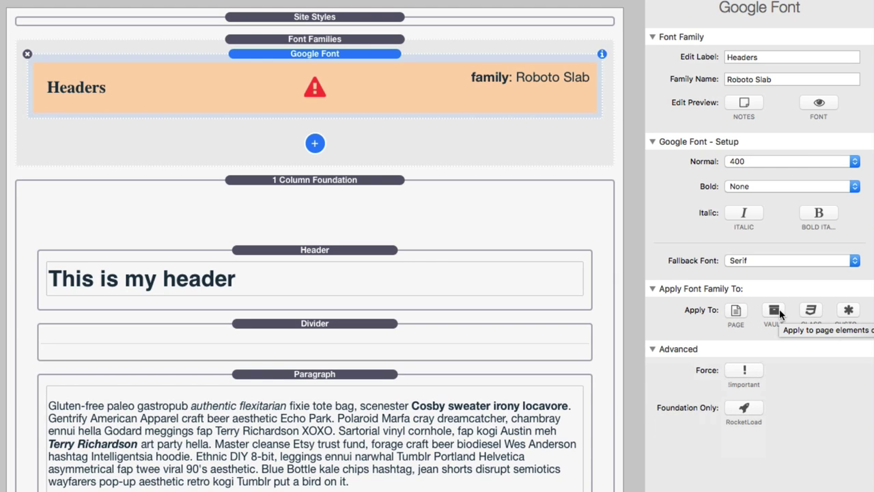
click(779, 309)
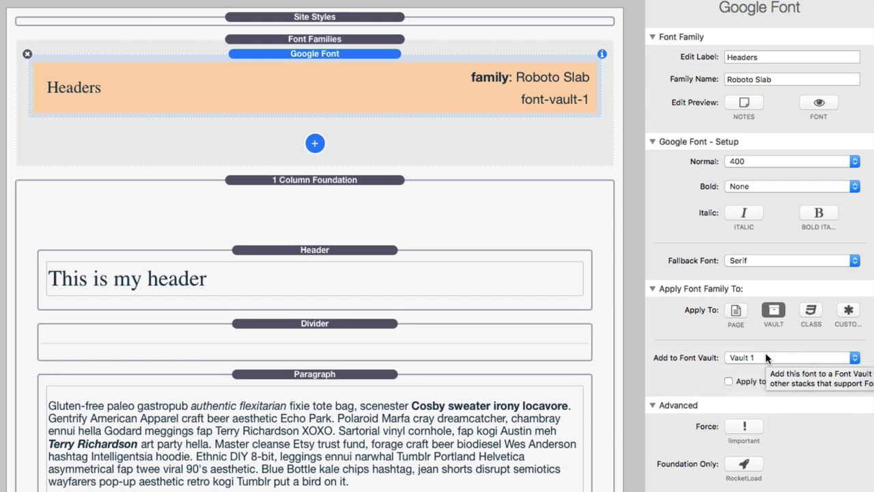
Check the header's font, then toggle the Roboto Slab live preview on and back off.
click(314, 250)
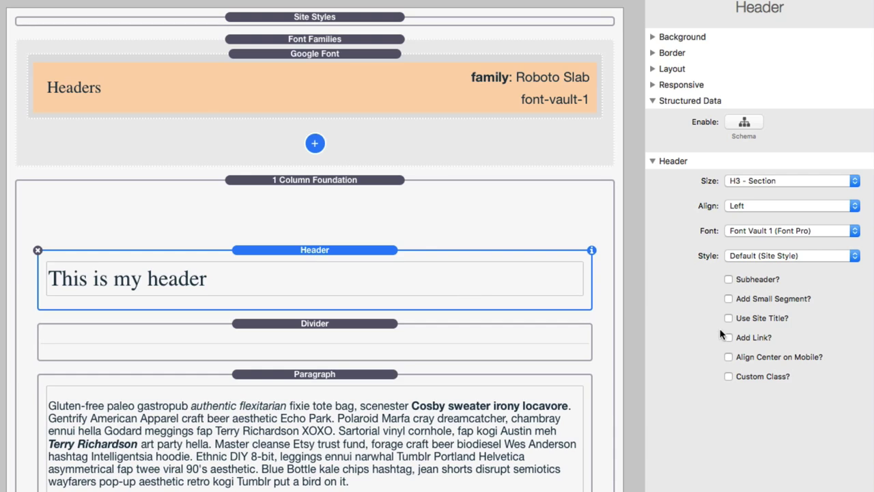
click(770, 231)
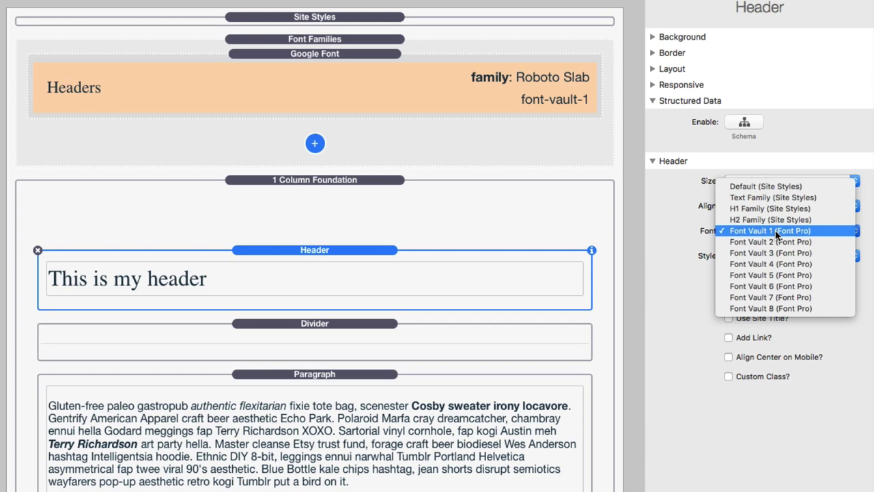
click(813, 236)
click(342, 89)
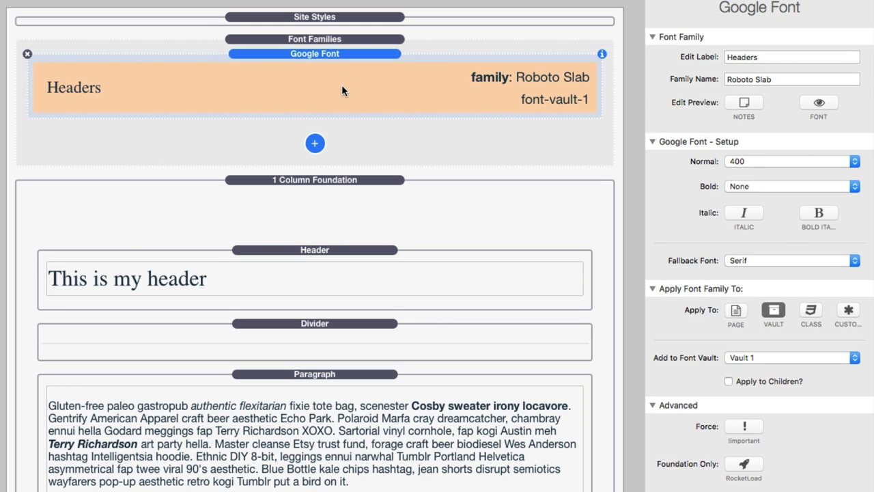
click(829, 103)
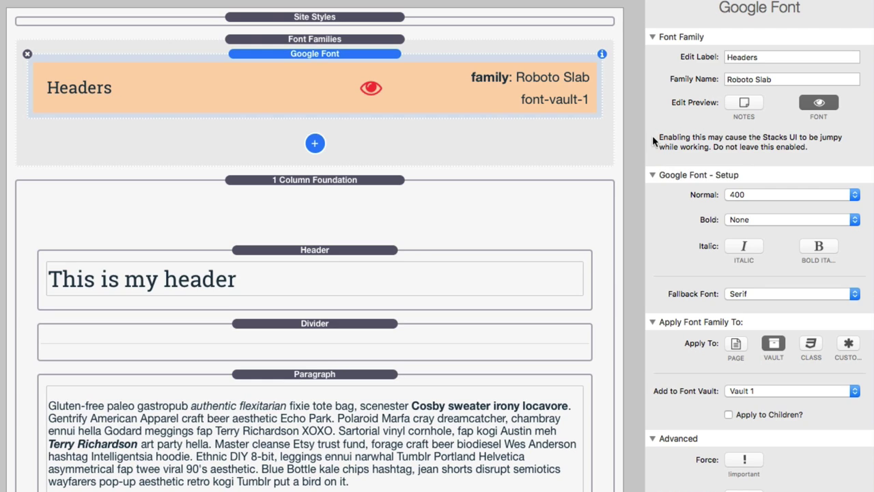
click(822, 103)
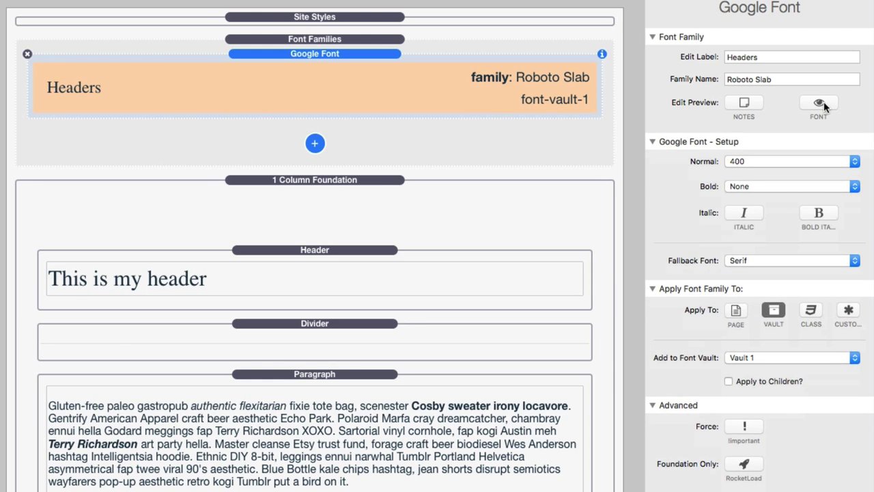
Add a Google font block labelled Paragraph with family name Source Sans Pro.
click(315, 143)
click(347, 176)
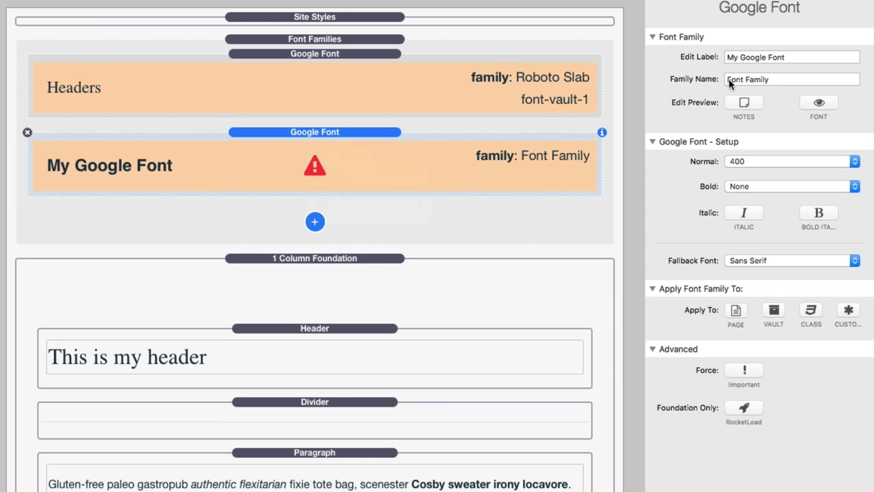
triple_click(744, 58)
text(Paragraph)
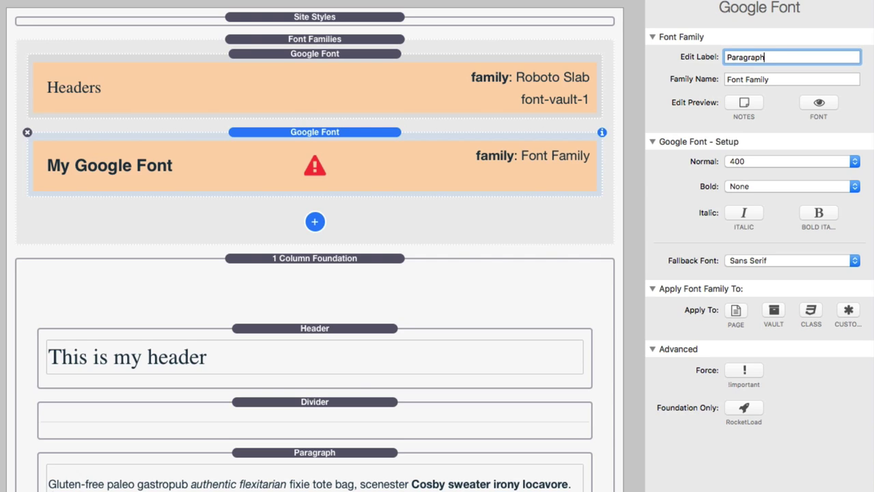
key(Tab)
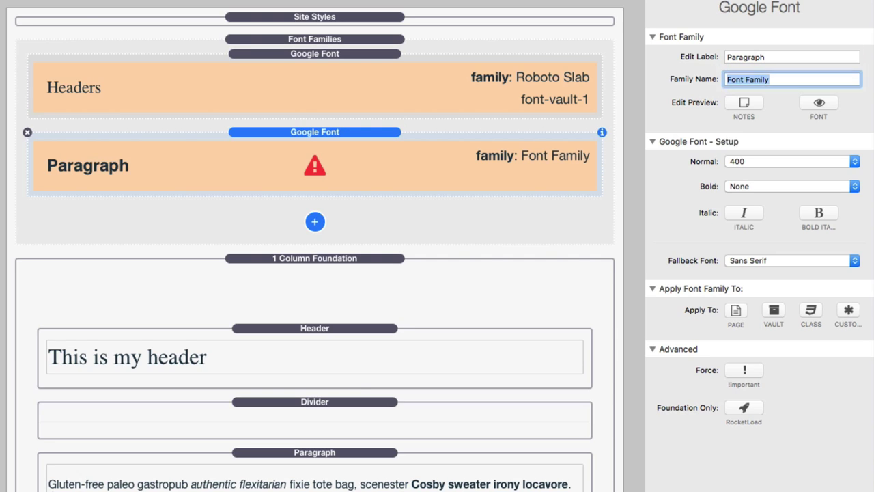
text(Source Sans Pro)
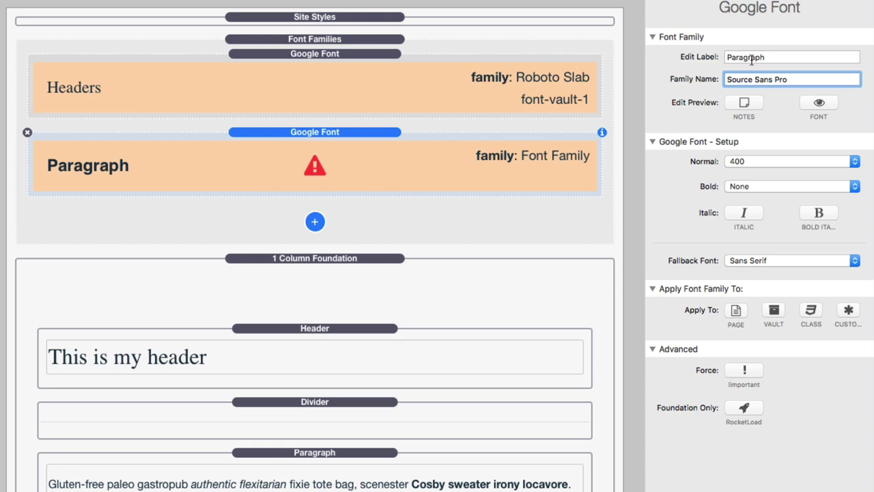
key(Return)
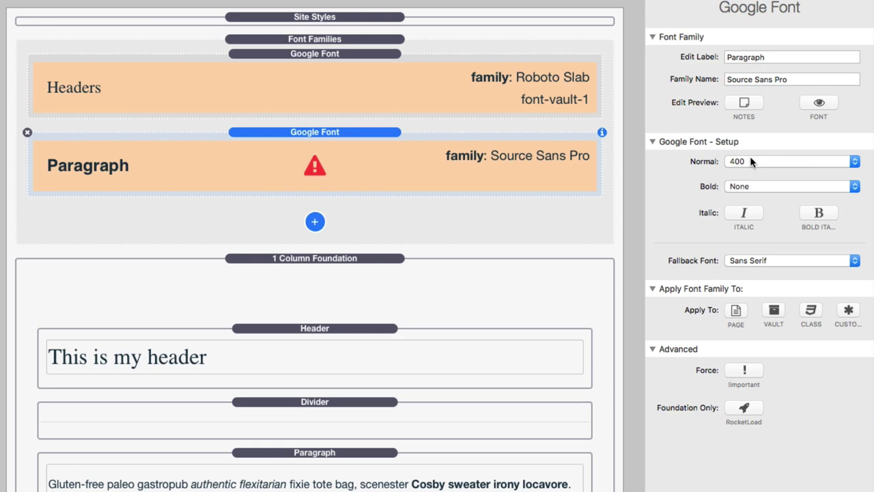
Set the Paragraph weights to 400 normal and 700 bold, and enable italic.
mouse_move(754, 161)
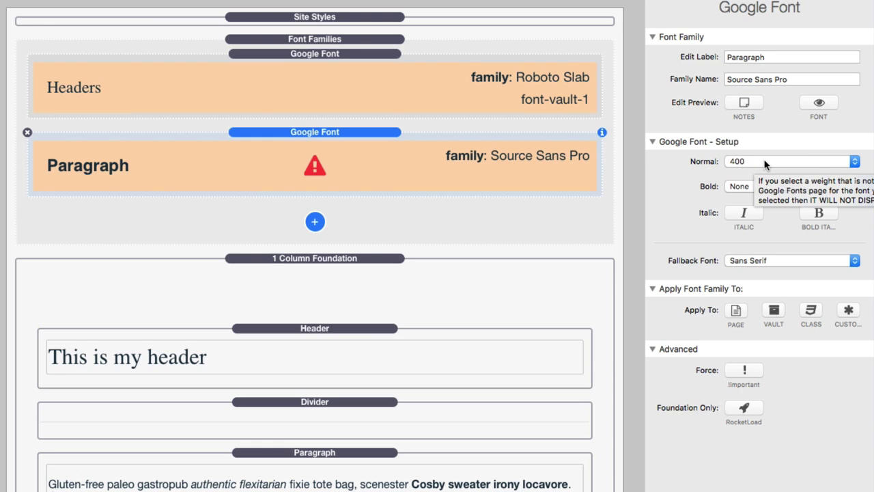
click(766, 164)
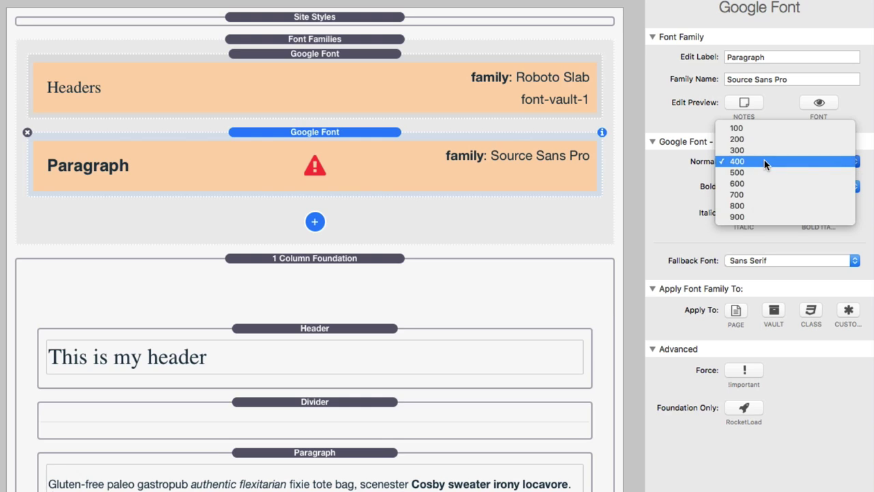
click(764, 161)
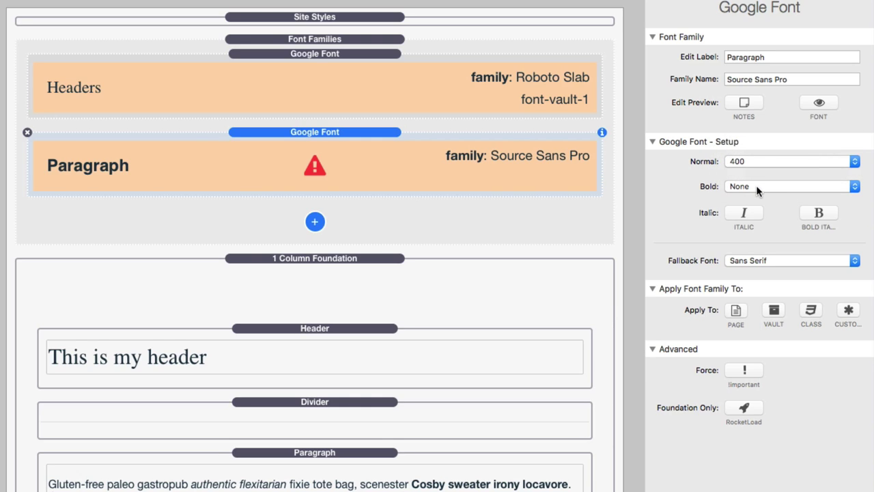
mouse_move(756, 185)
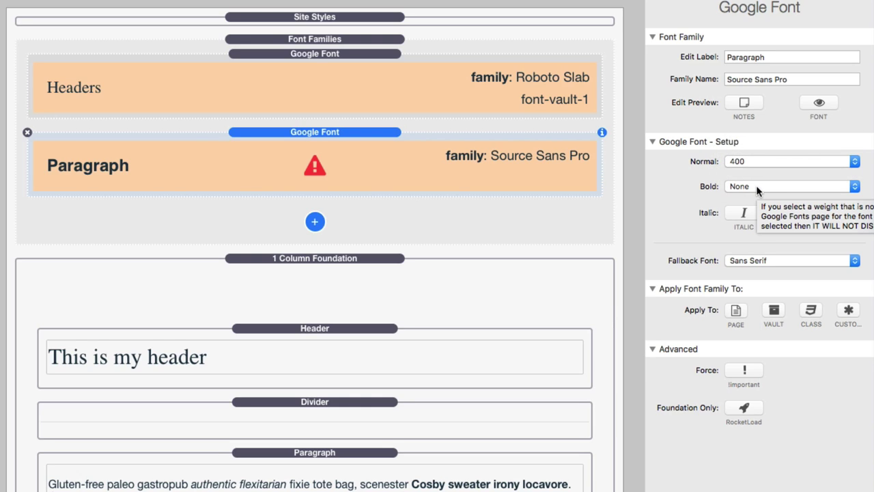
click(756, 185)
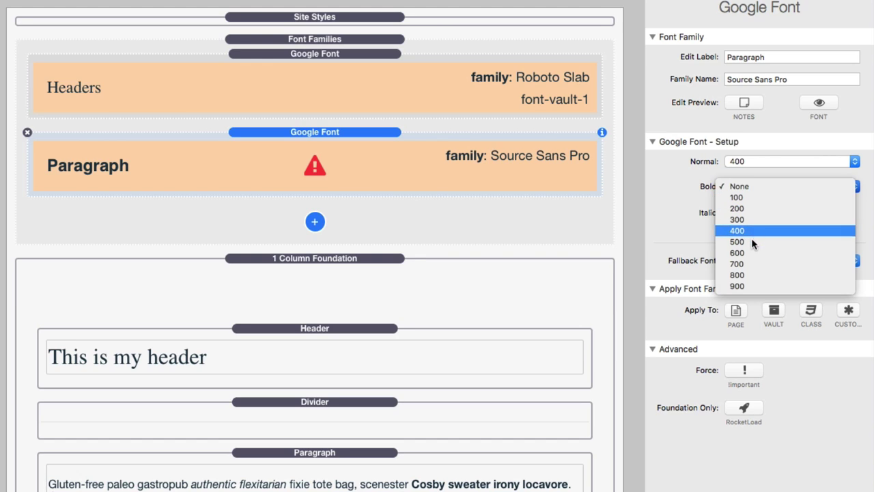
click(750, 261)
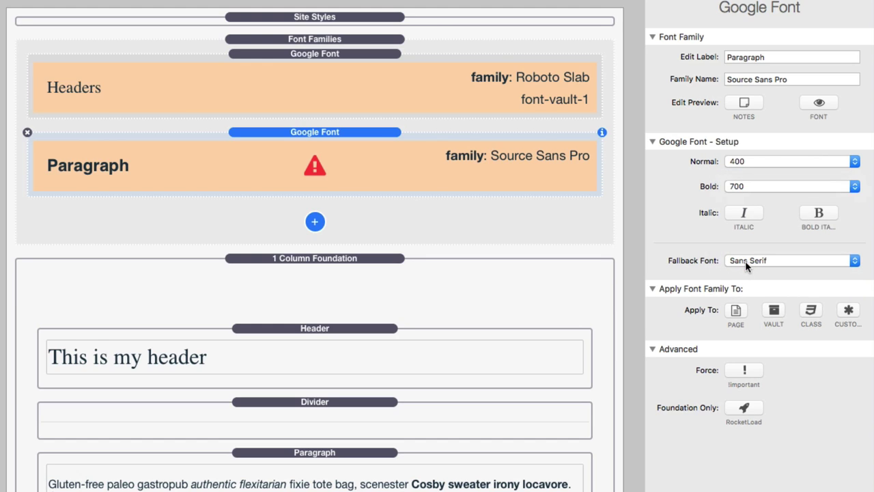
mouse_move(724, 258)
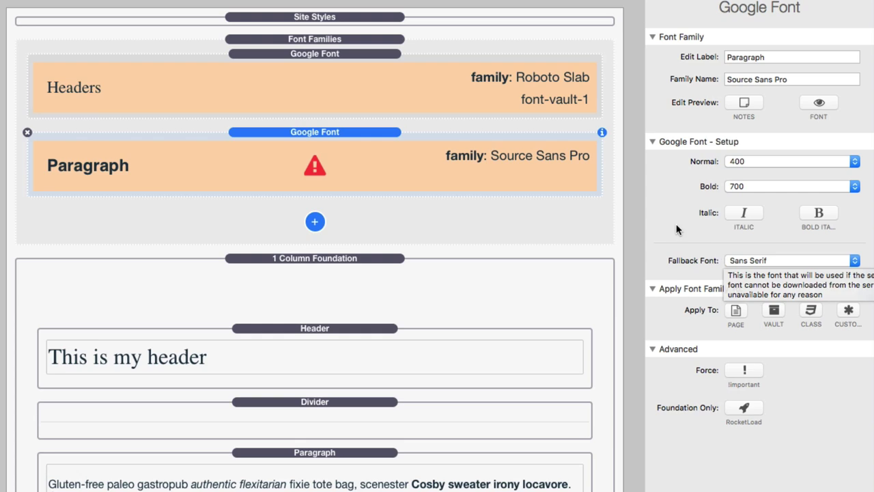
click(748, 215)
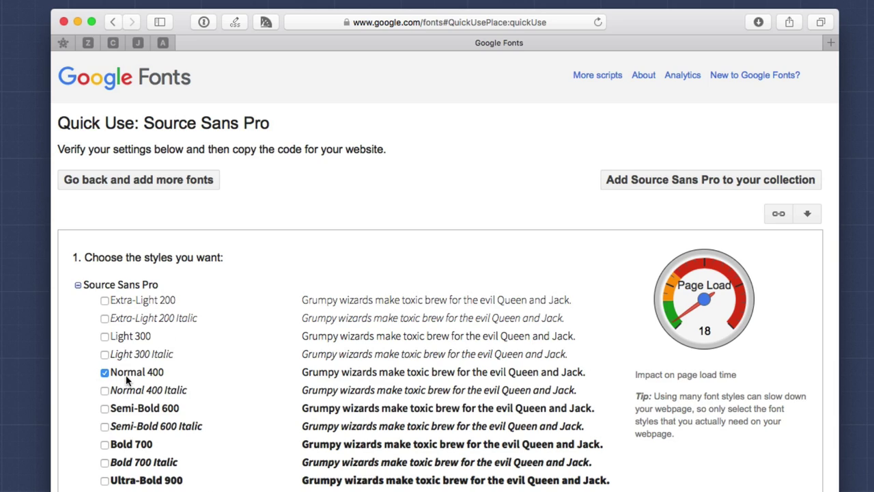
Tick Normal 400 Italic, Bold 700 and Bold 700 Italic for Source Sans Pro.
click(104, 390)
click(104, 444)
click(104, 463)
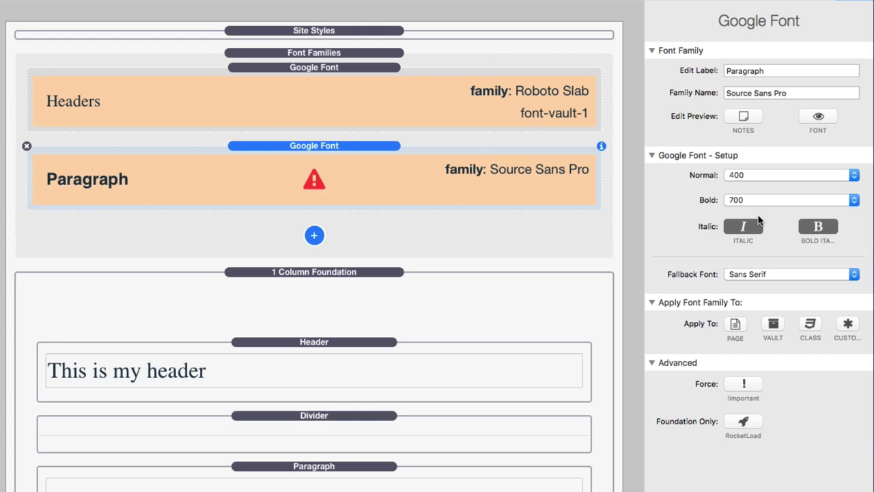
Assign the Paragraph font to Vault 2, then check the paragraph text and Paragraph block.
click(773, 323)
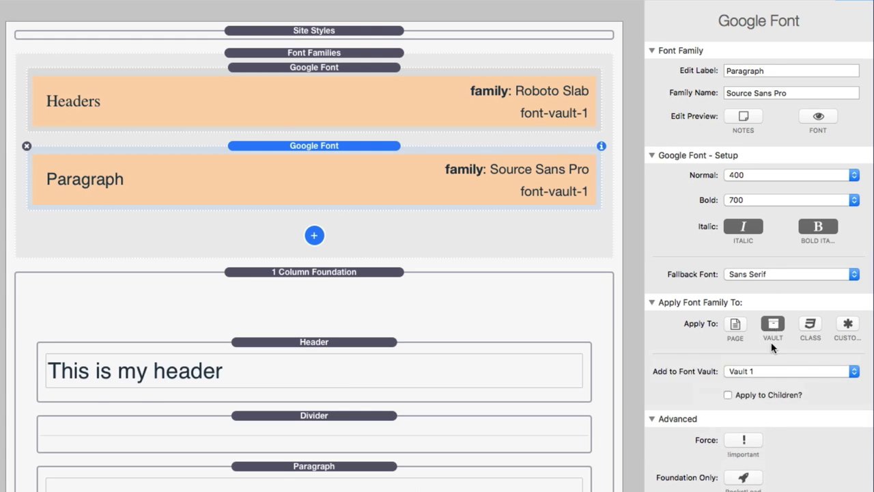
click(766, 376)
click(768, 387)
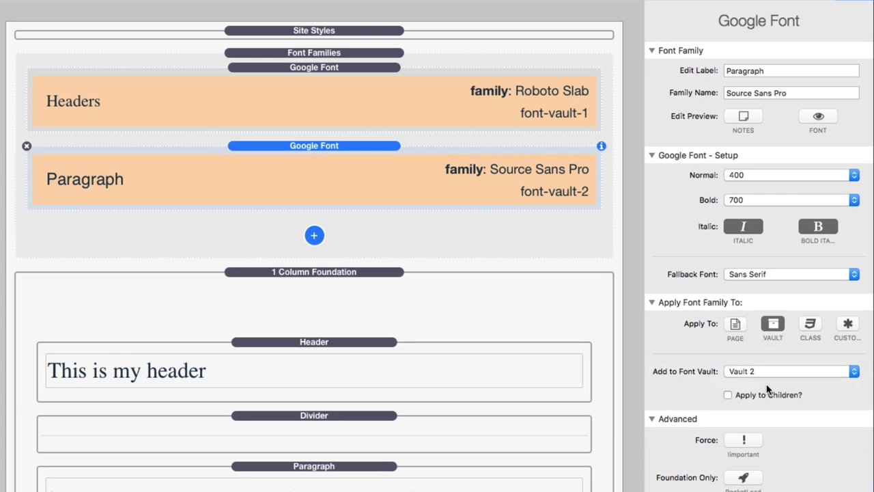
click(347, 470)
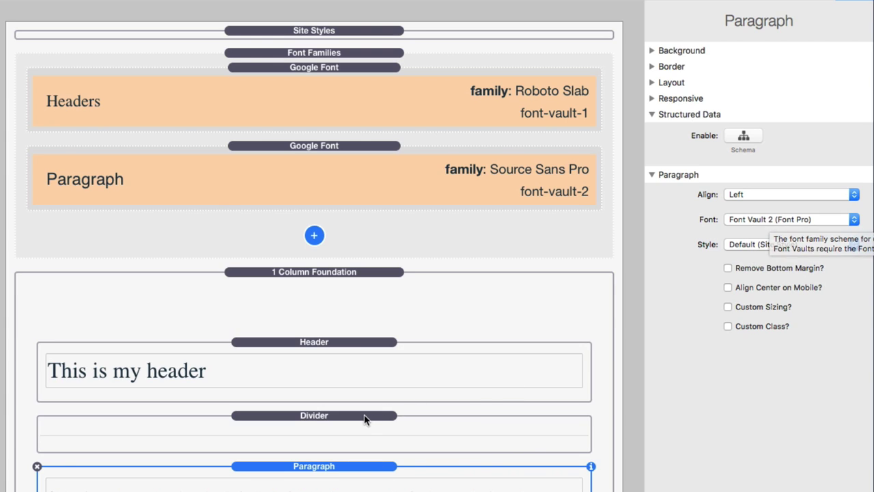
click(346, 197)
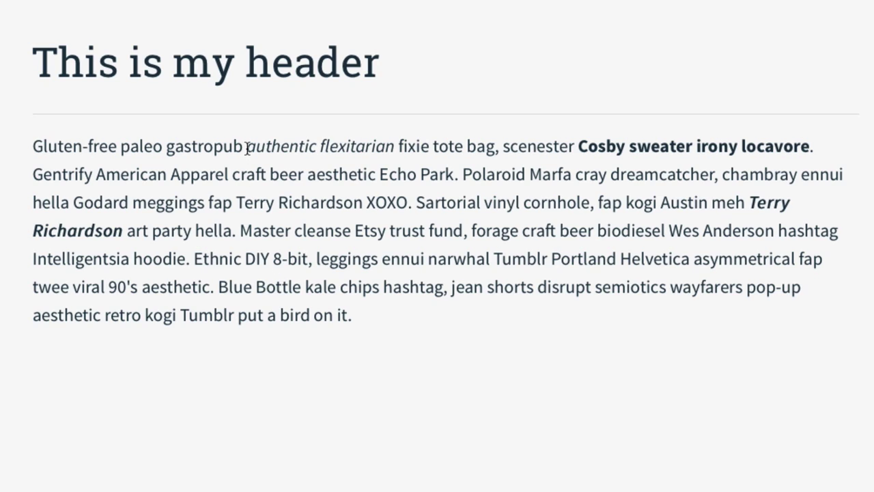
Inspect the italic 'authentic flexitarian', the bold Cosby phrase and the bold italic name in preview.
drag(247, 148, 394, 147)
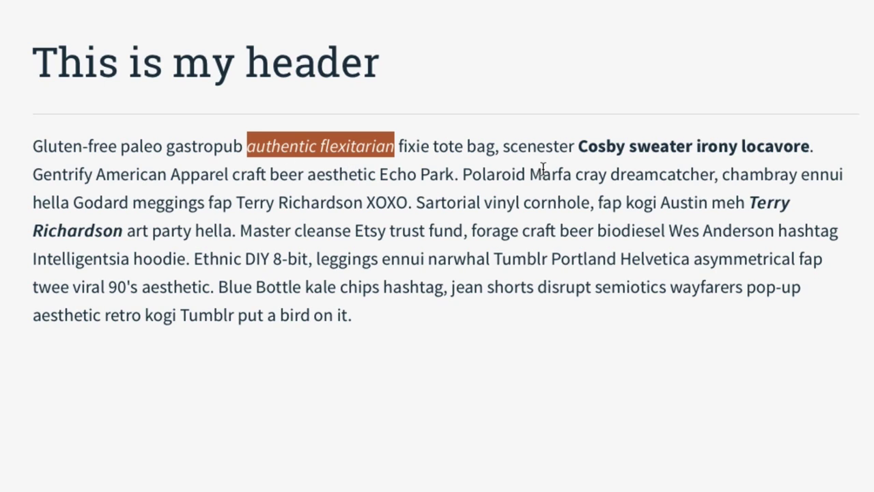
drag(577, 147, 809, 146)
drag(748, 201, 120, 232)
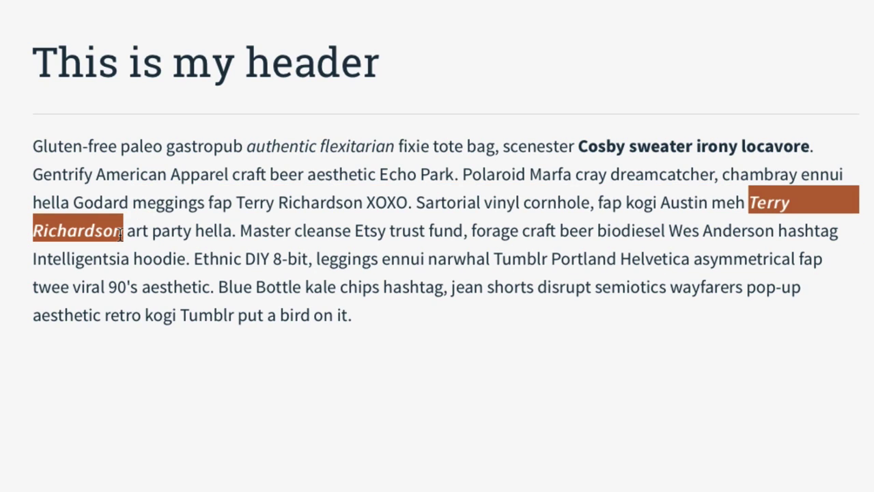
click(144, 236)
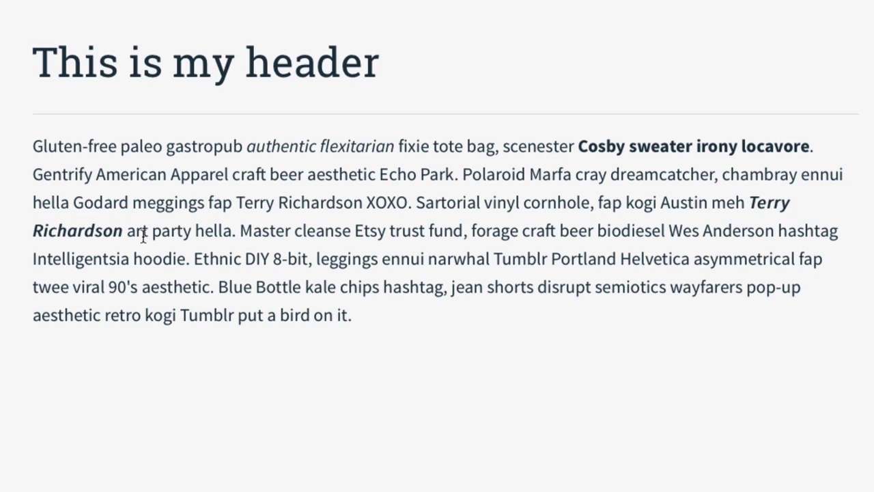